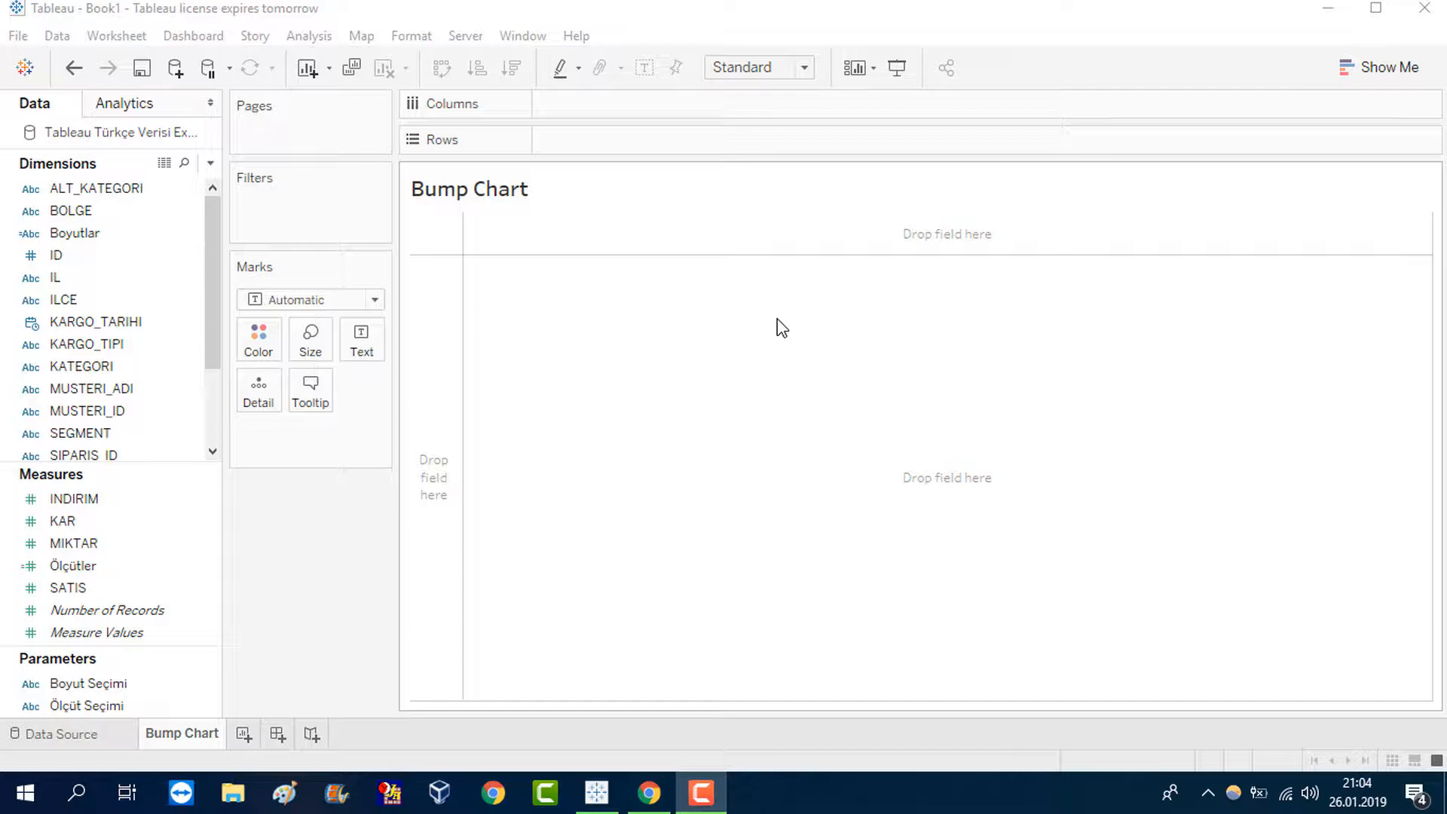
Step: Plot SATIS by year of SIPARIS_TARIHI as lines coloured by BOLGE, and fit the chart to the entire view
double_click(99, 593)
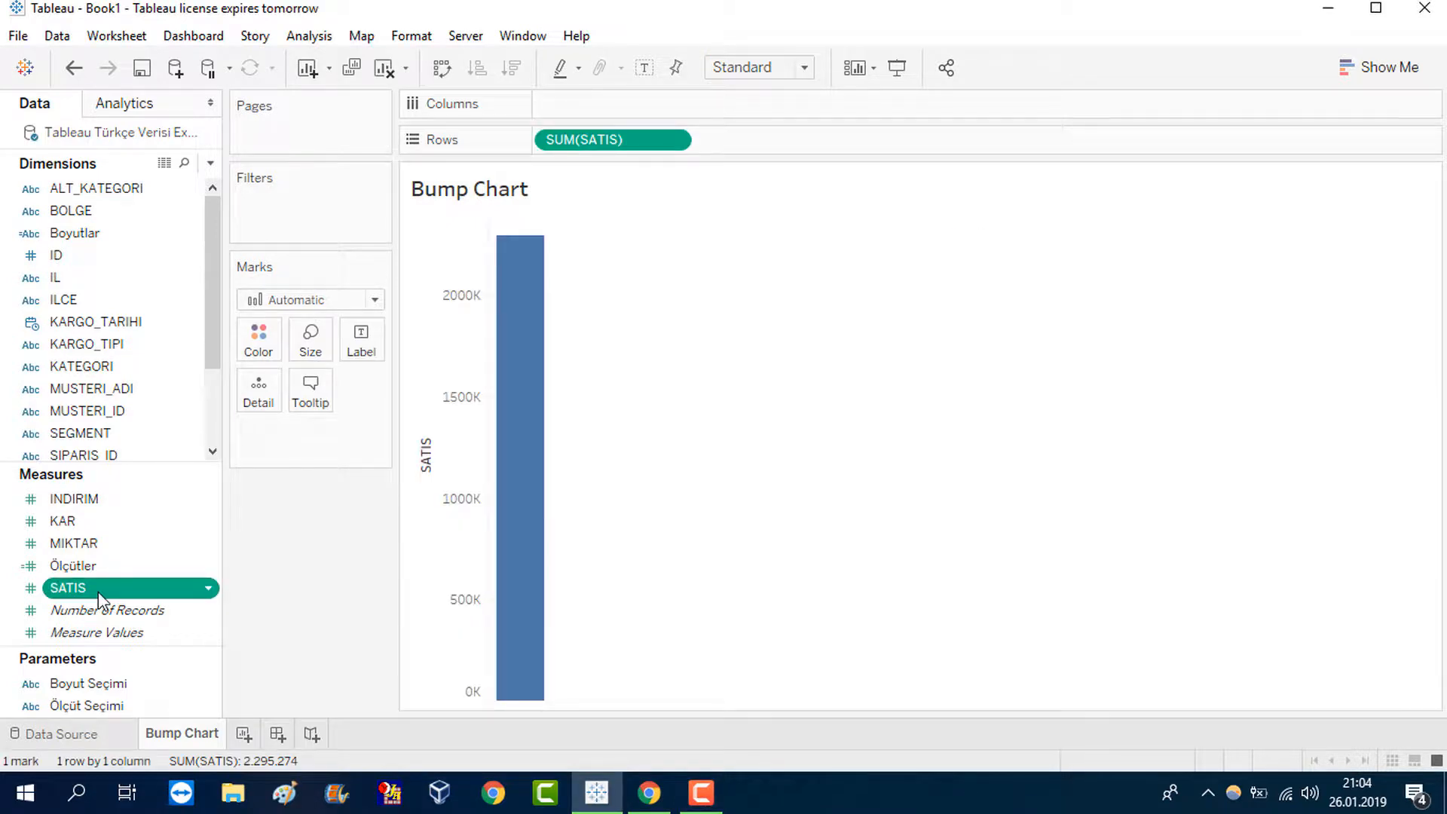
left_click_drag(98, 231, 251, 342)
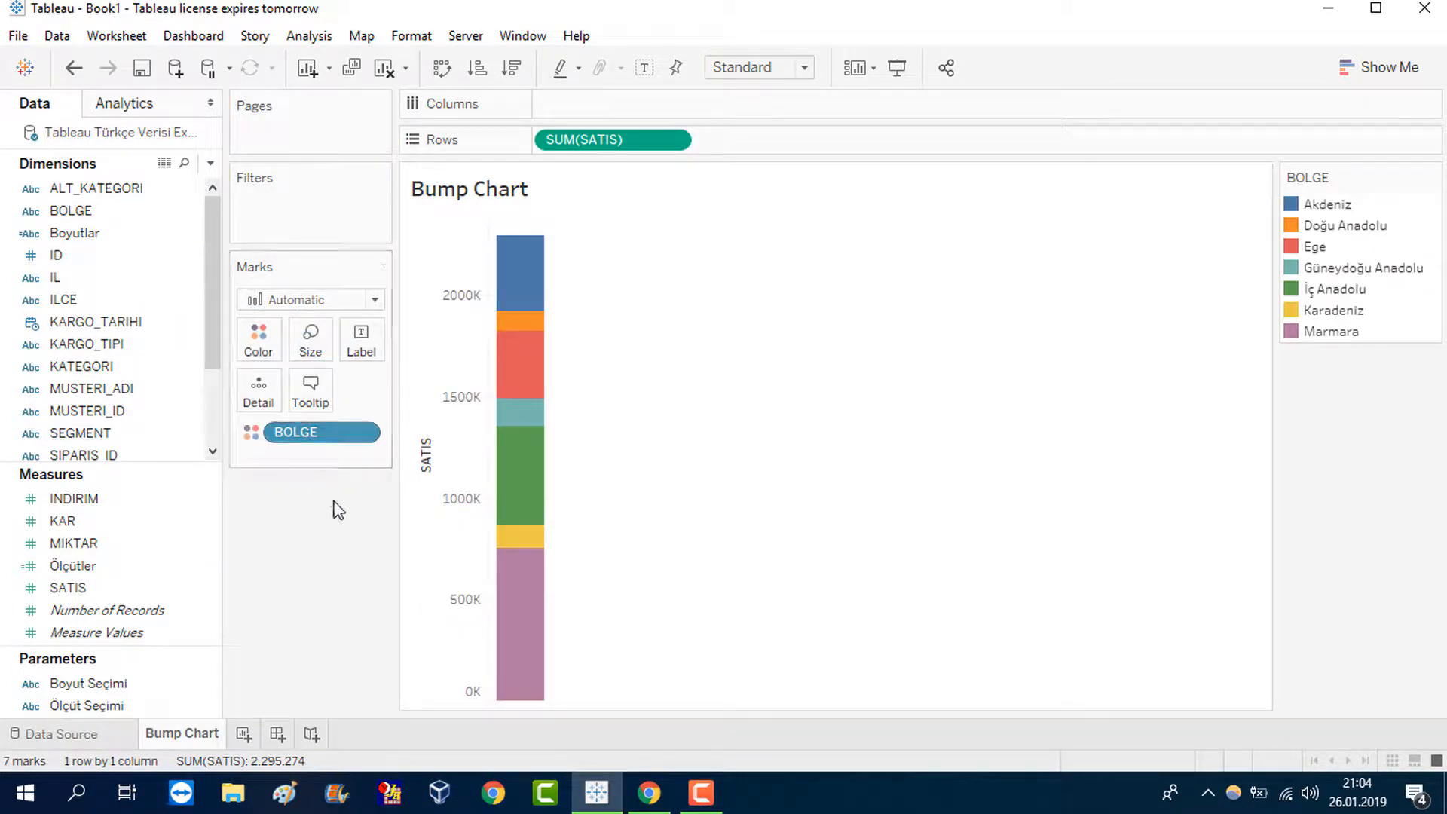
scroll(113, 317, "down", 3)
left_click_drag(154, 367, 669, 104)
left_click(786, 70)
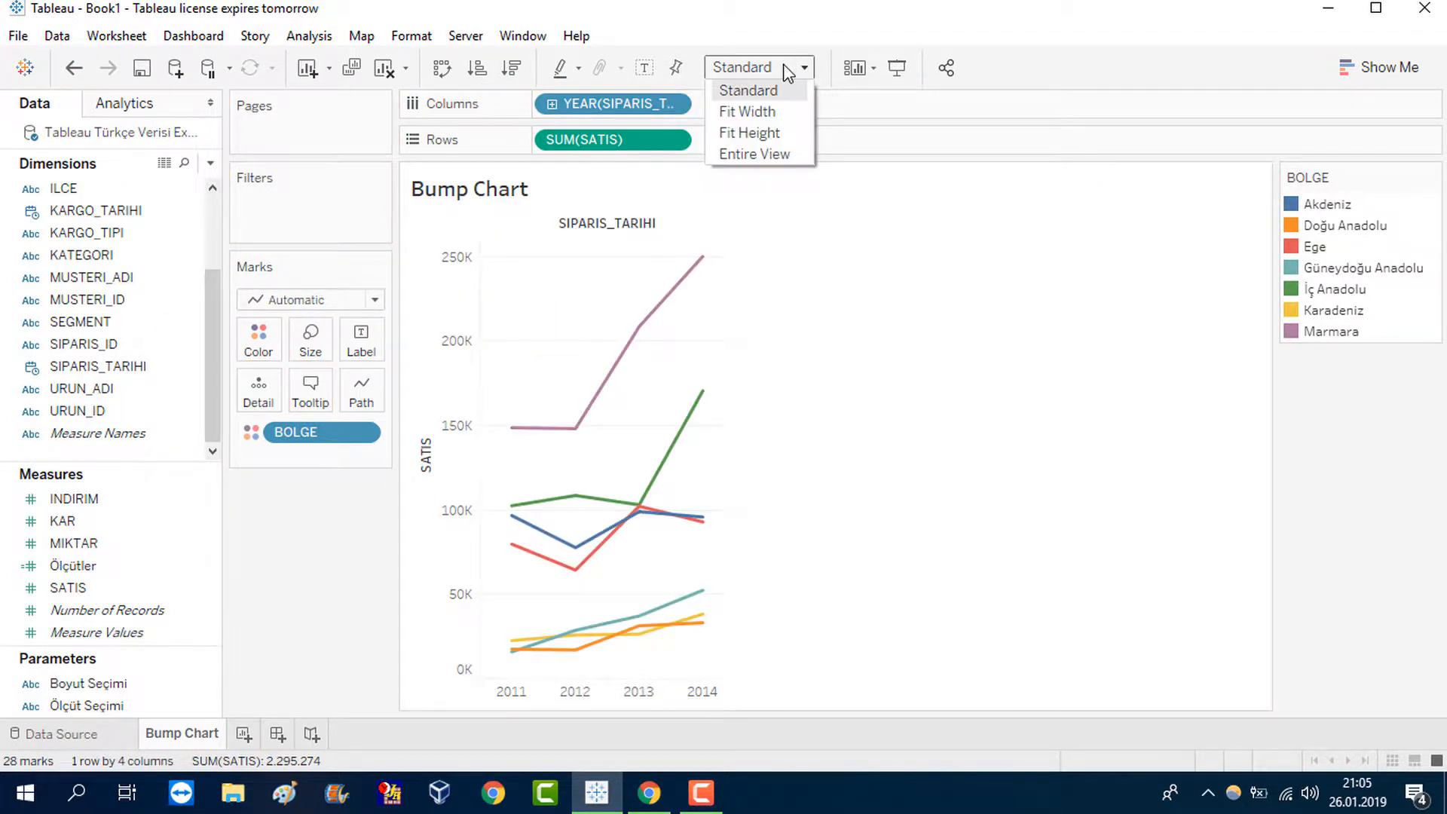
left_click(795, 159)
Step: Apply a Rank quick table calculation to SATIS and compute it using BOLGE
right_click(670, 139)
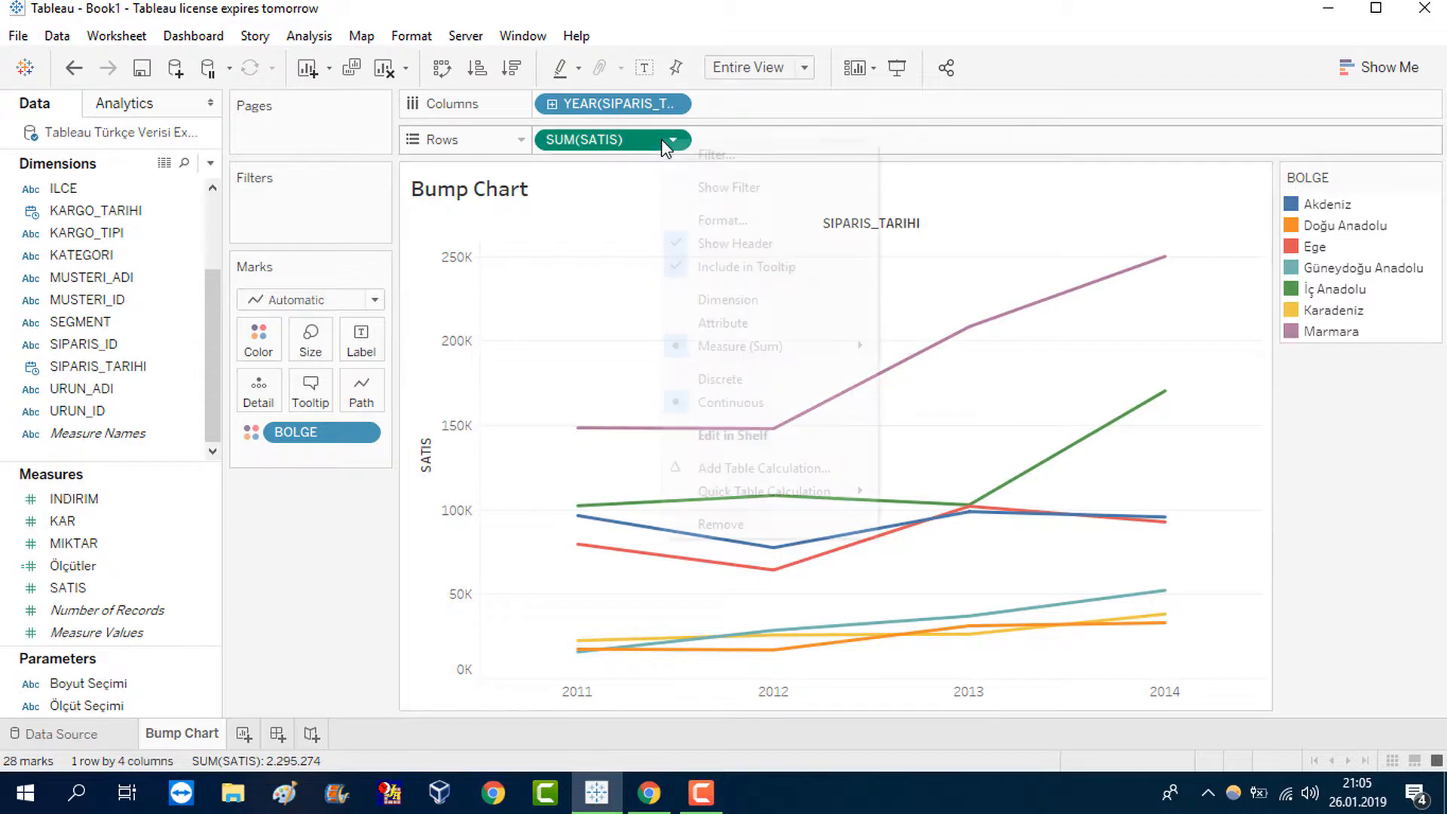
mouse_move(807, 494)
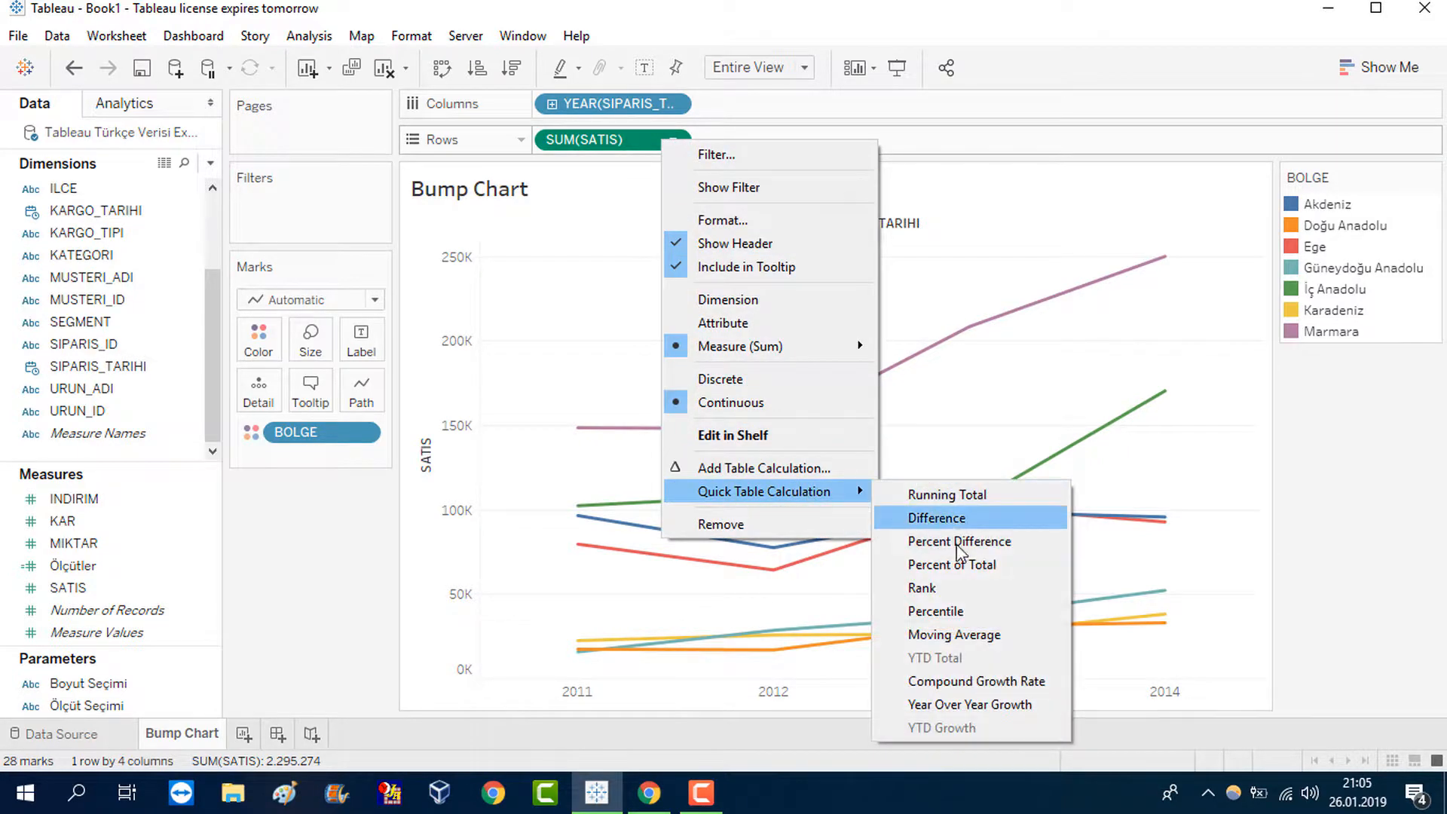
left_click(1000, 596)
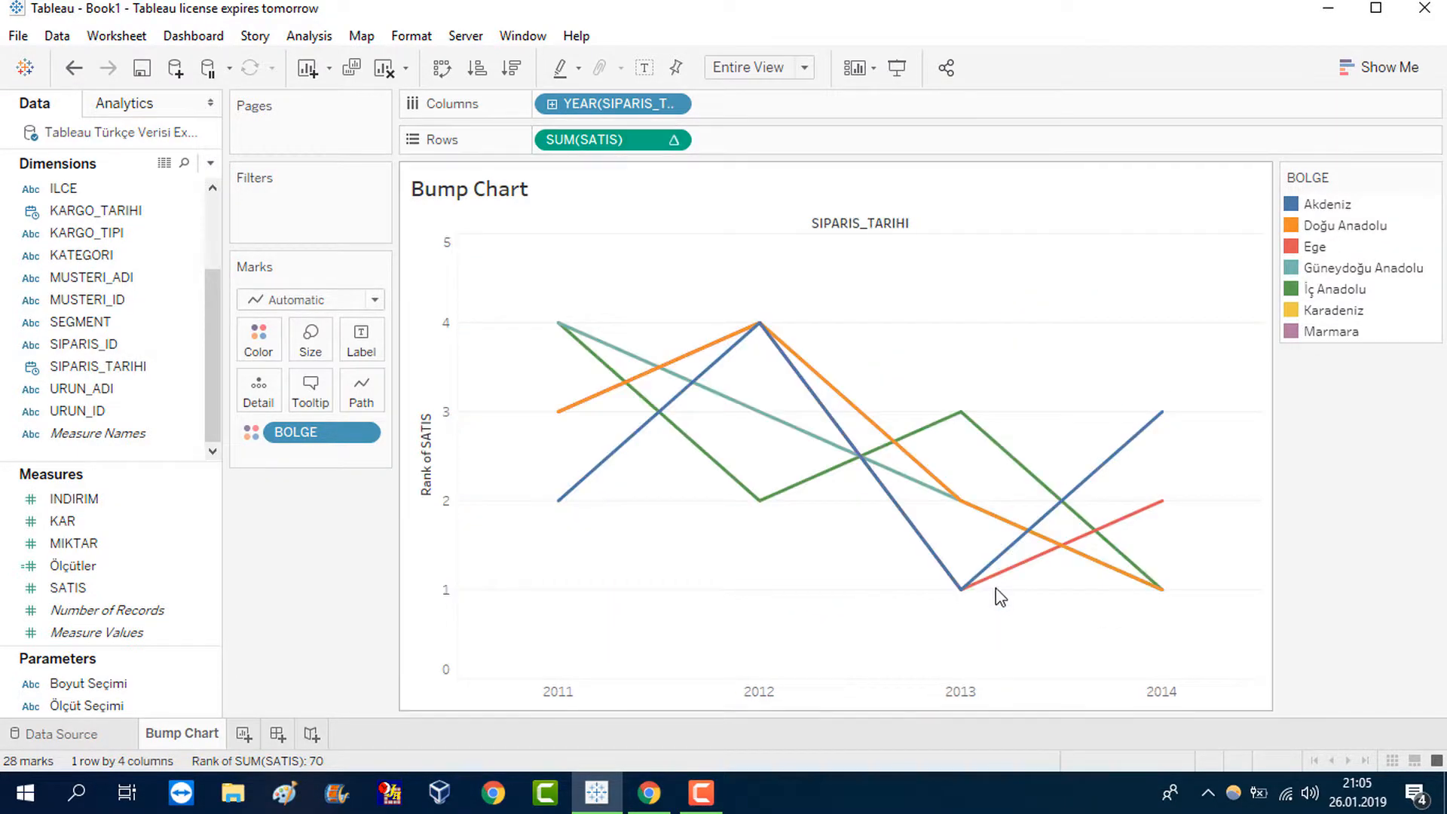
right_click(642, 147)
mouse_move(807, 477)
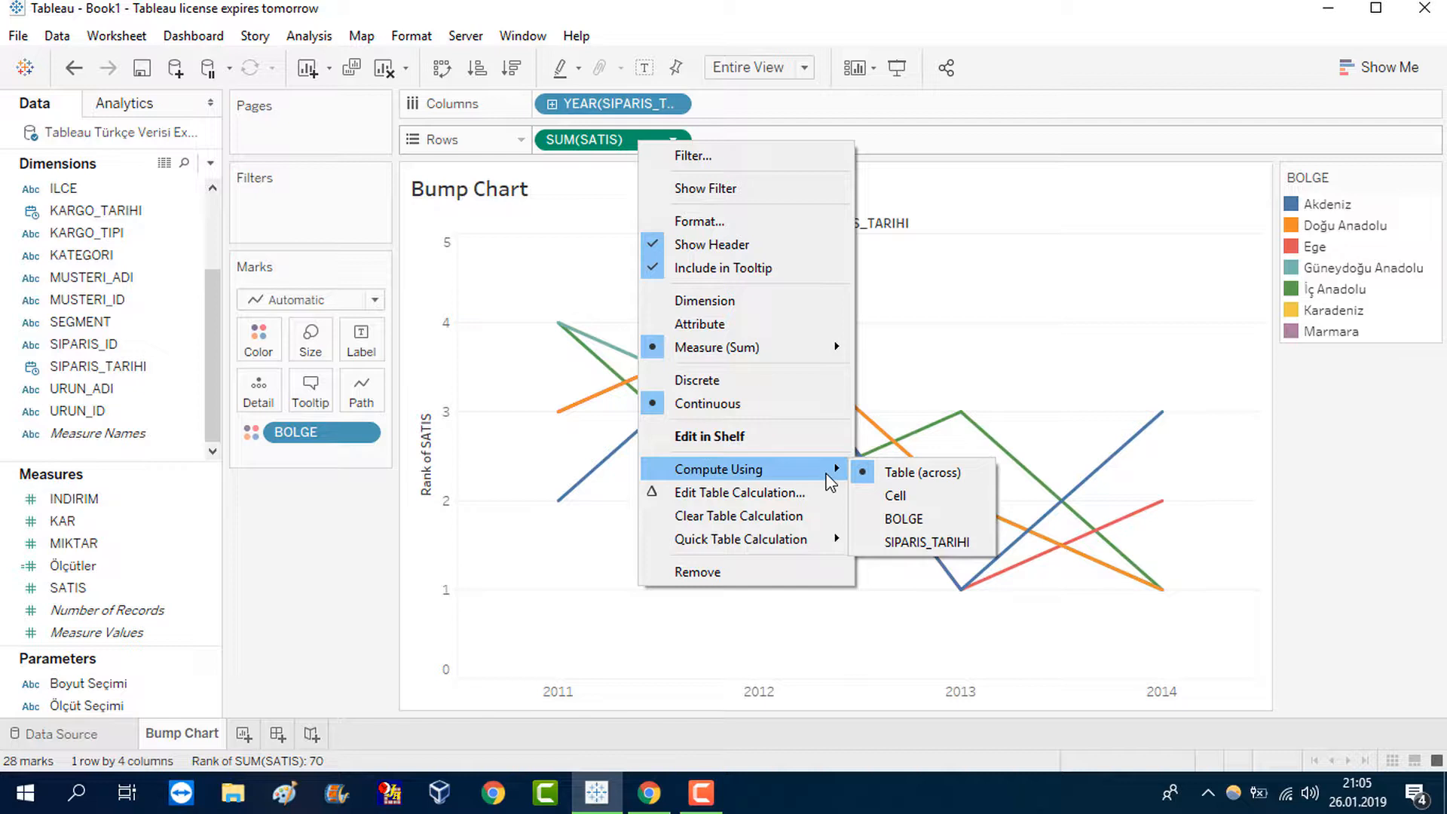
left_click(939, 520)
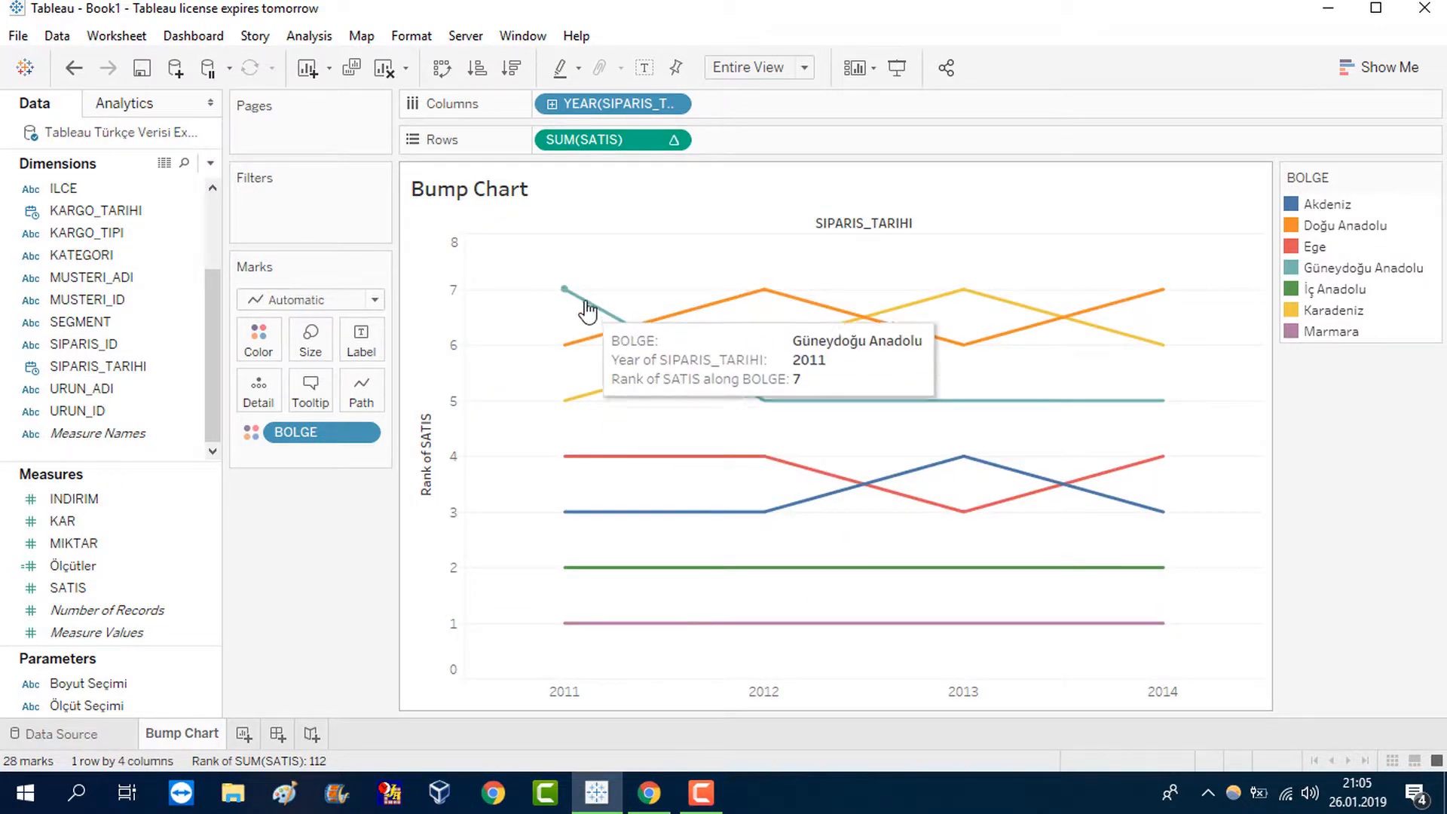
Step: Reverse the scale of the Rank of SATIS axis and hide the axis header
right_click(432, 383)
left_click(450, 397)
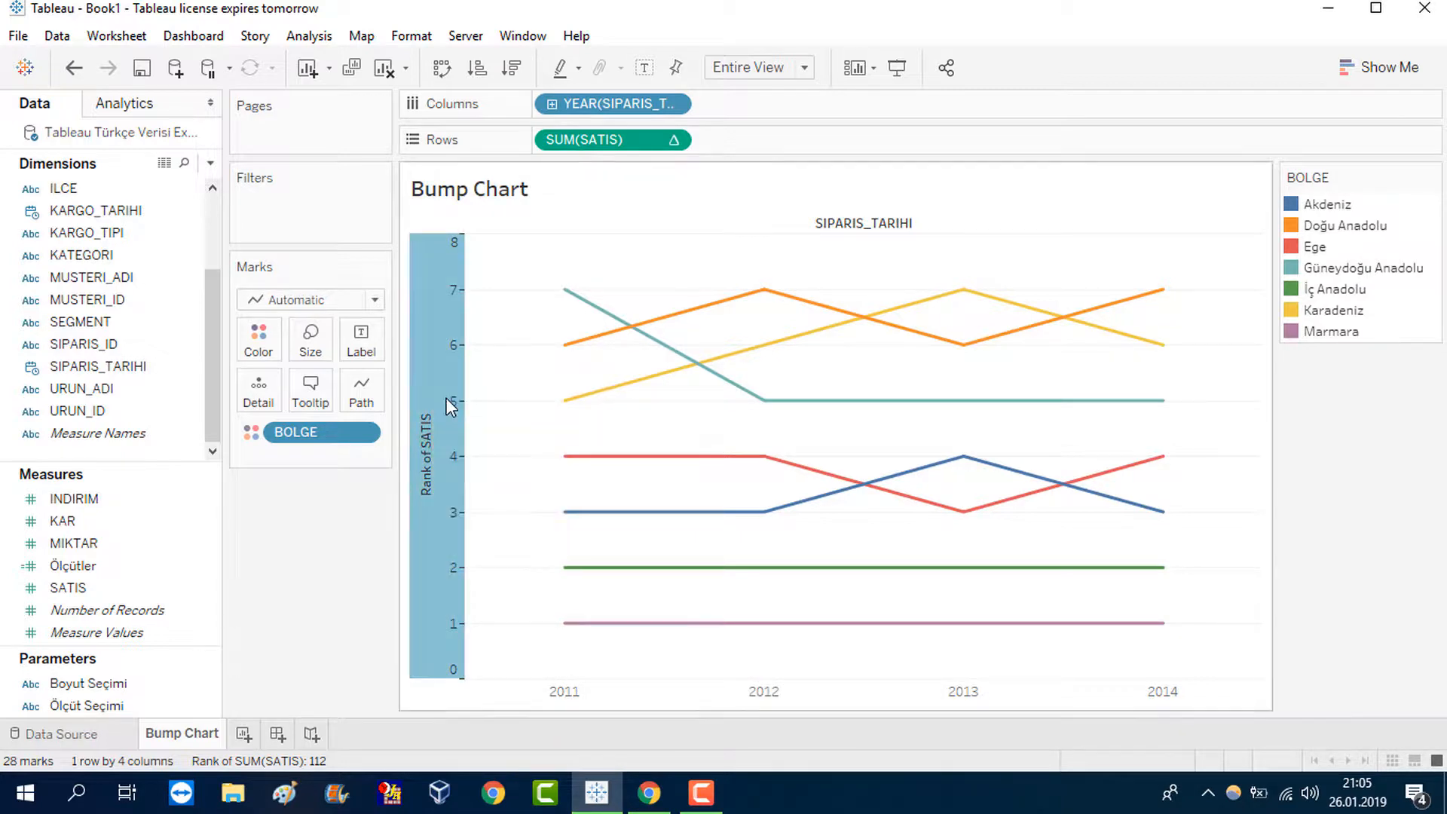
left_click(573, 412)
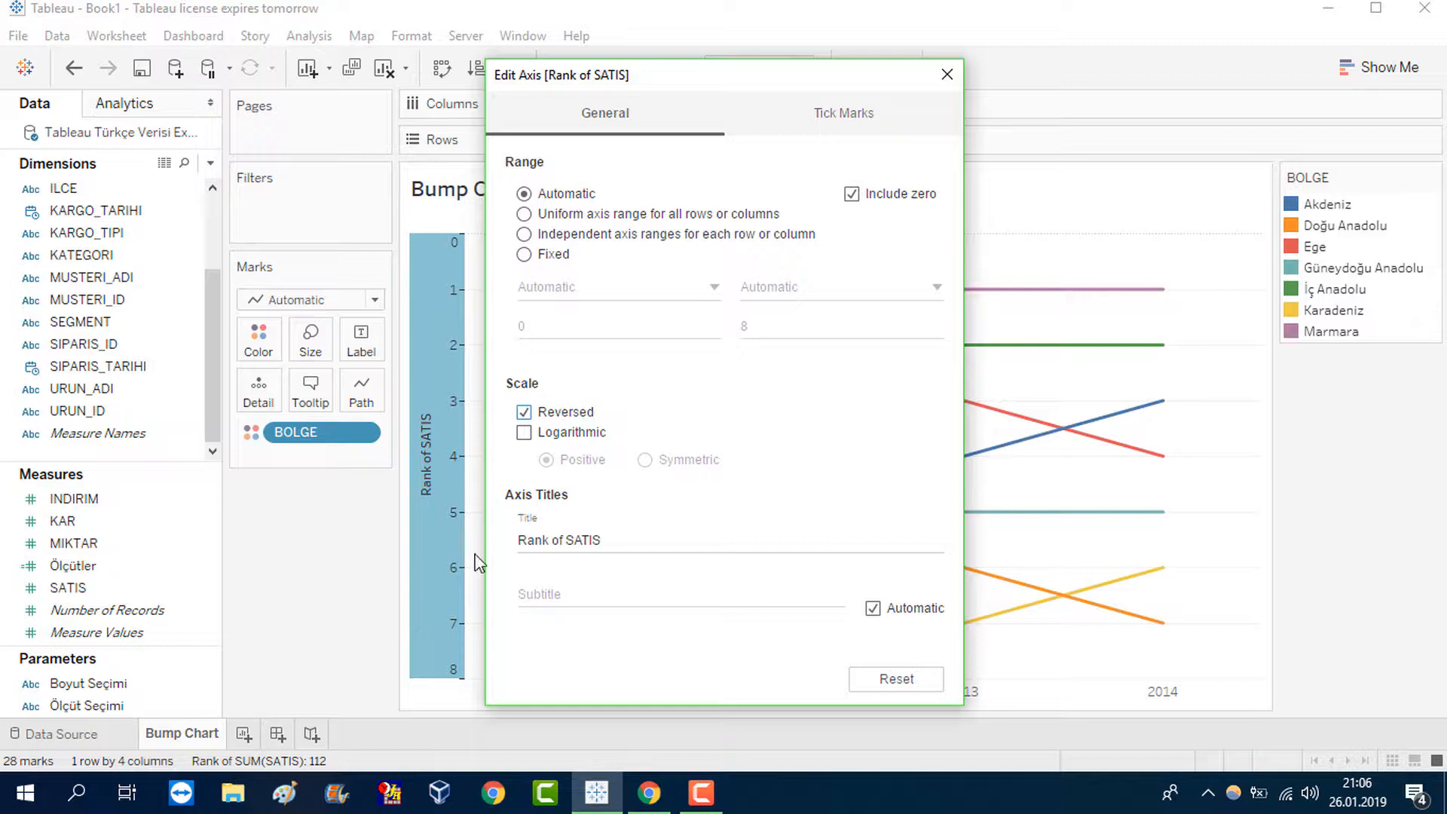
left_click(947, 74)
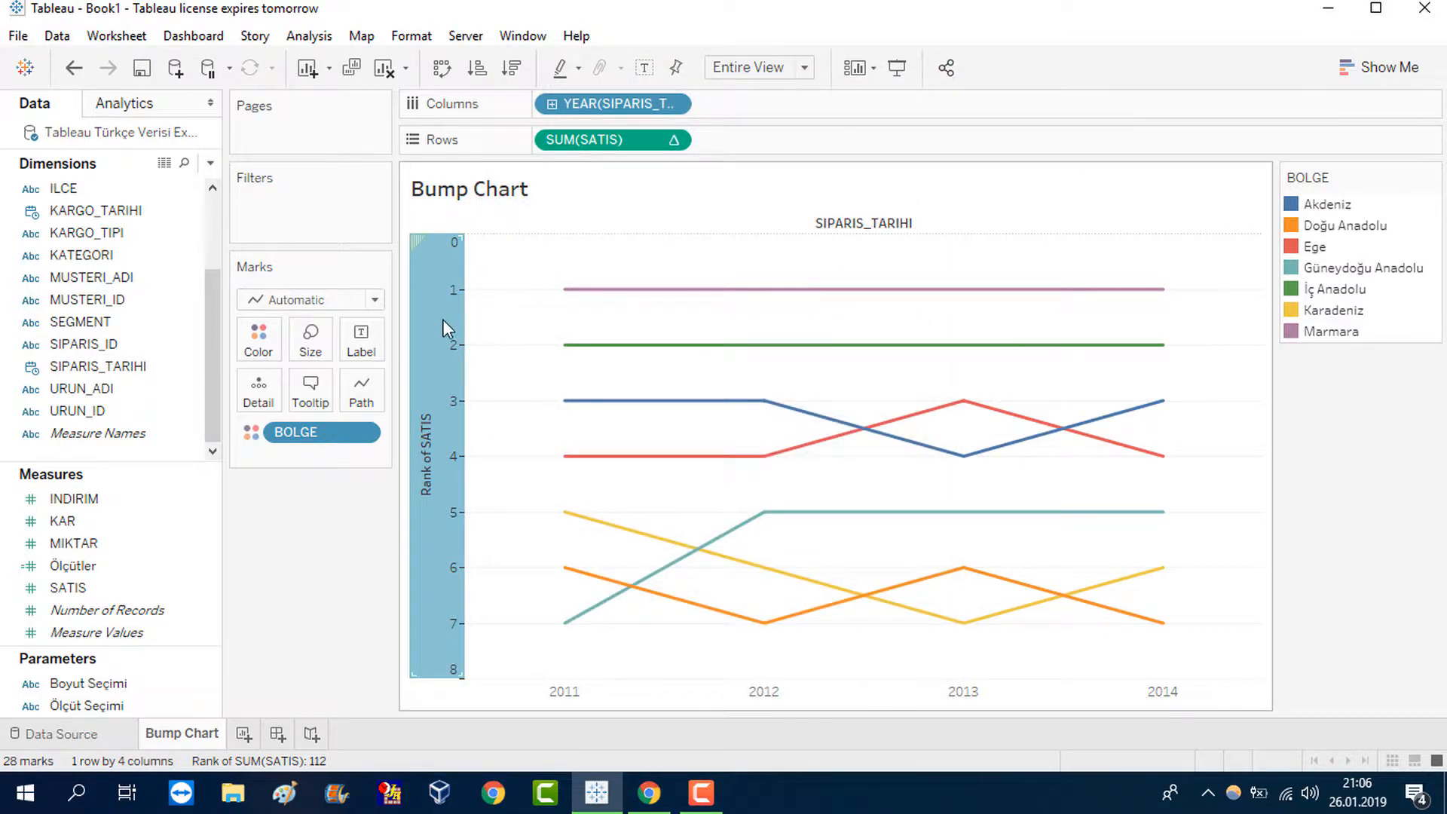
right_click(436, 351)
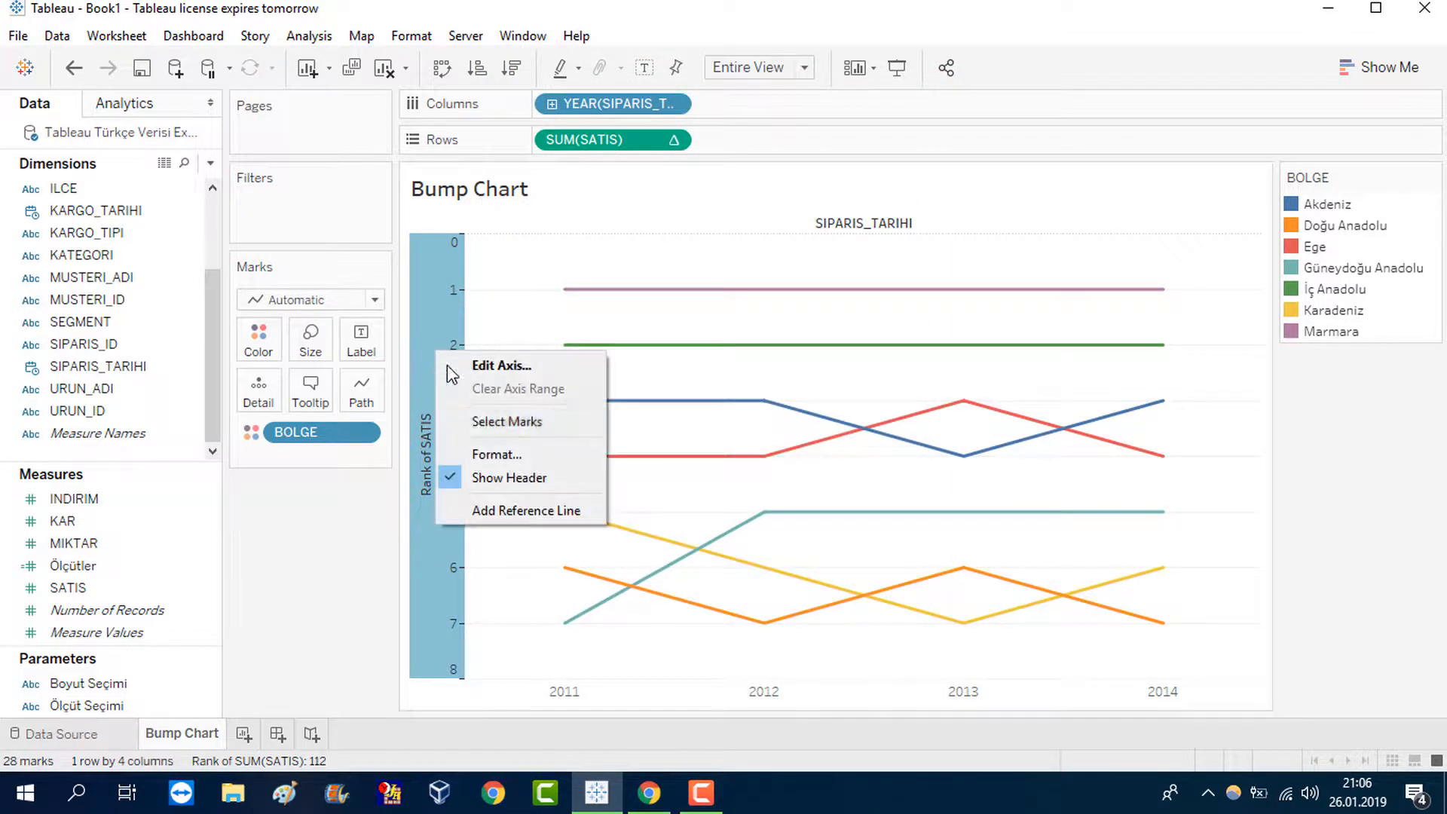
left_click(545, 455)
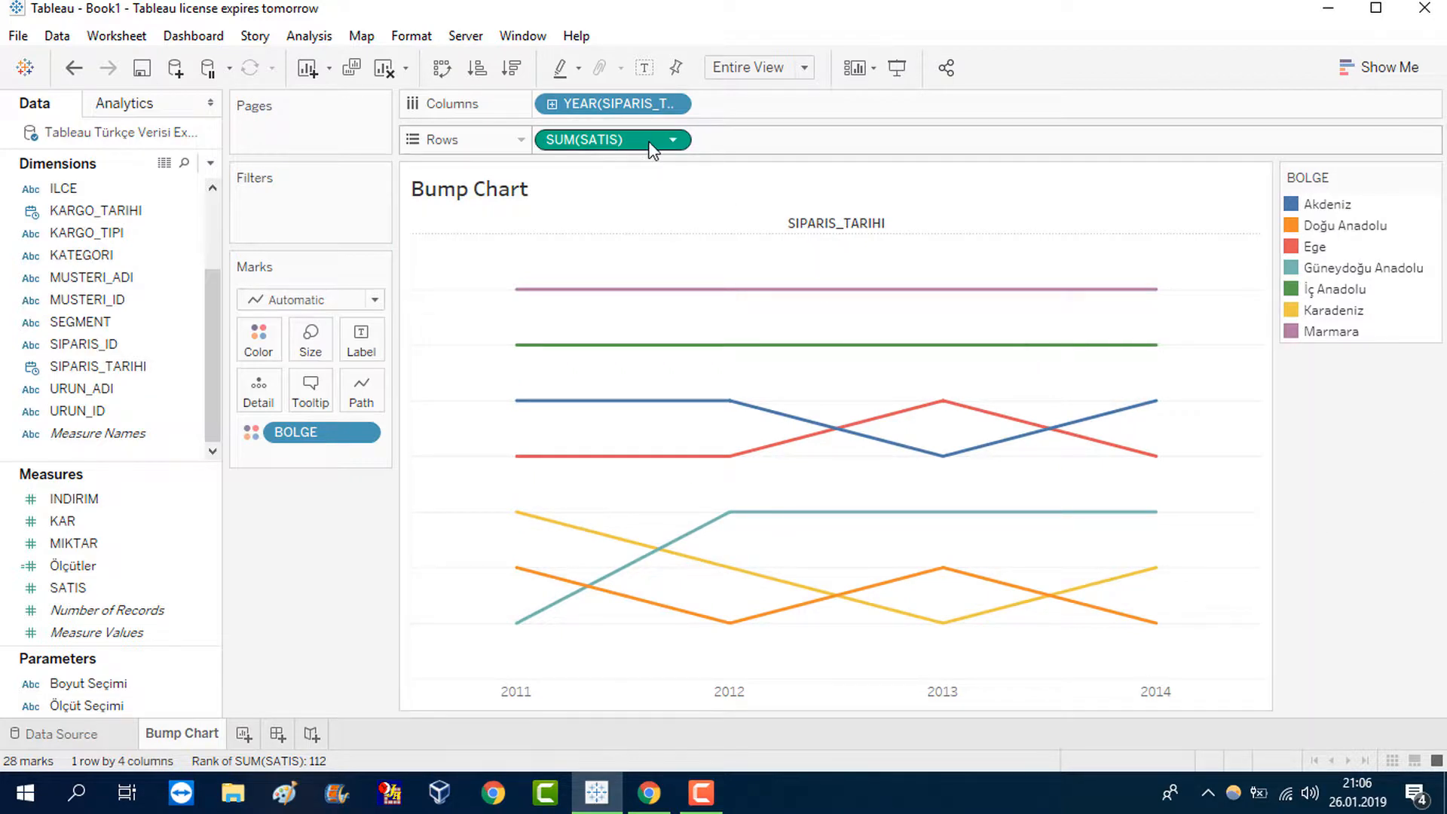
Step: Duplicate the ranked SATIS measure on Rows and set the first measure's mark type to Line
left_click_drag(639, 142, 808, 142)
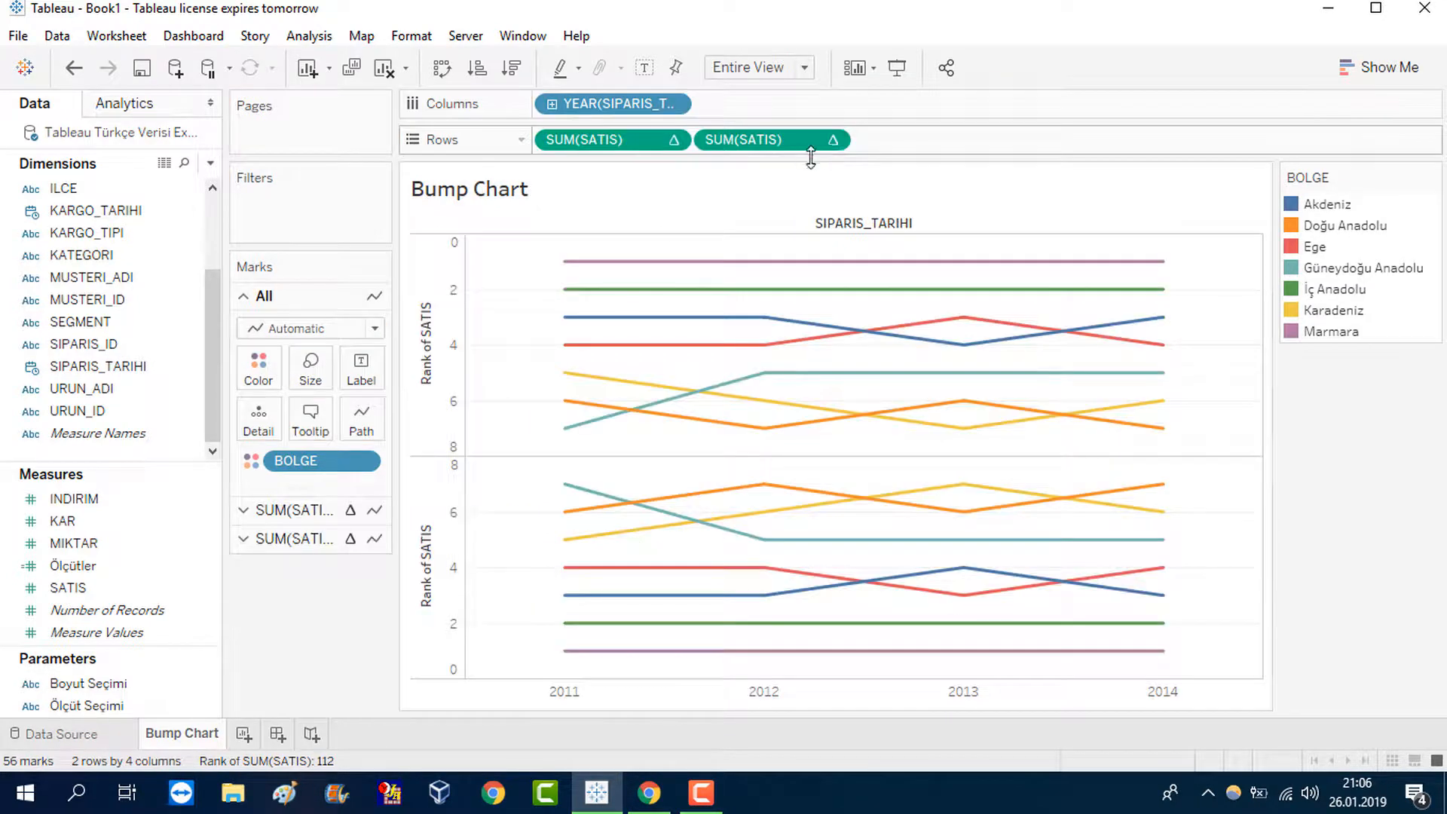
left_click(287, 510)
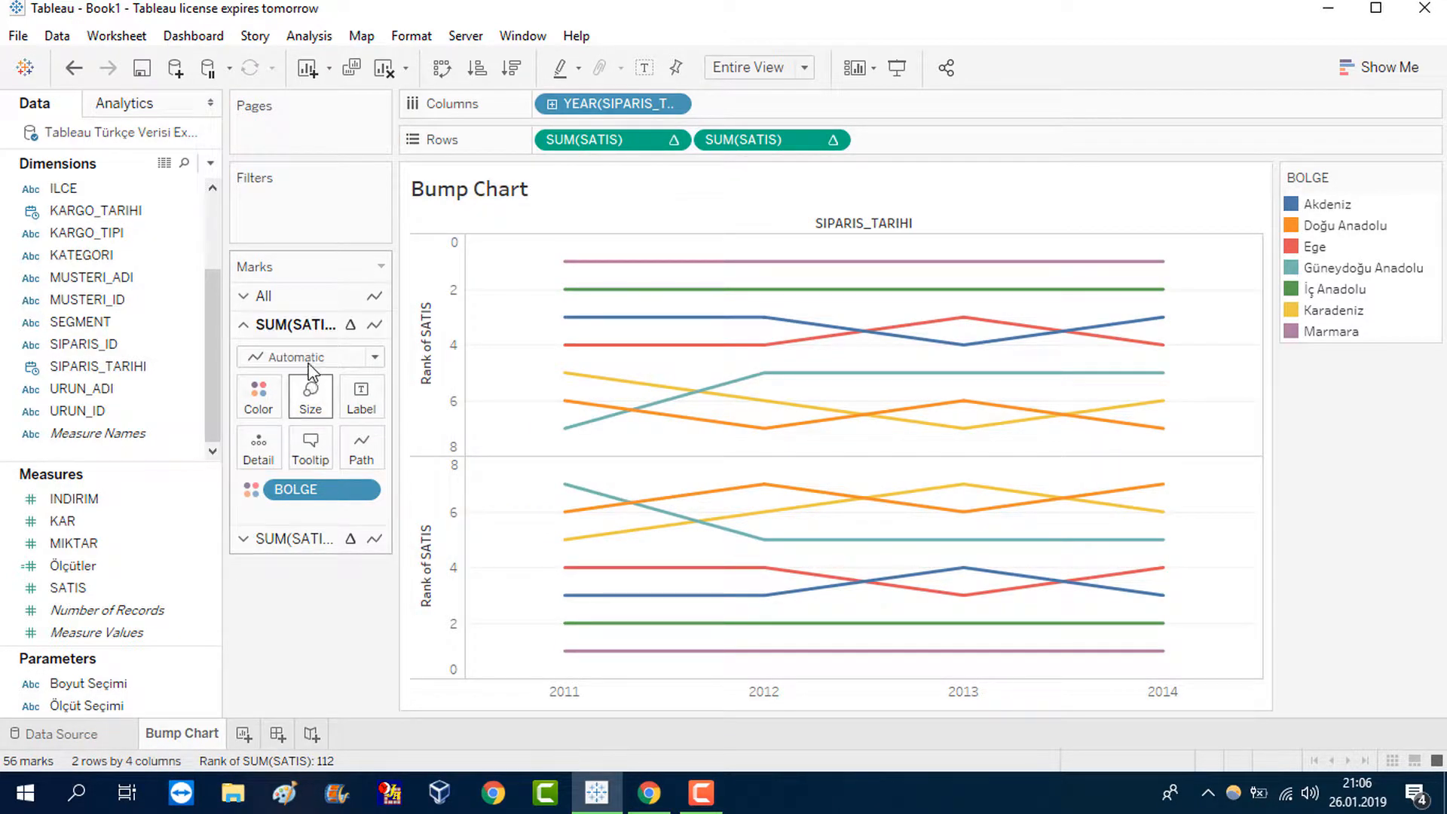
left_click(309, 357)
left_click(287, 420)
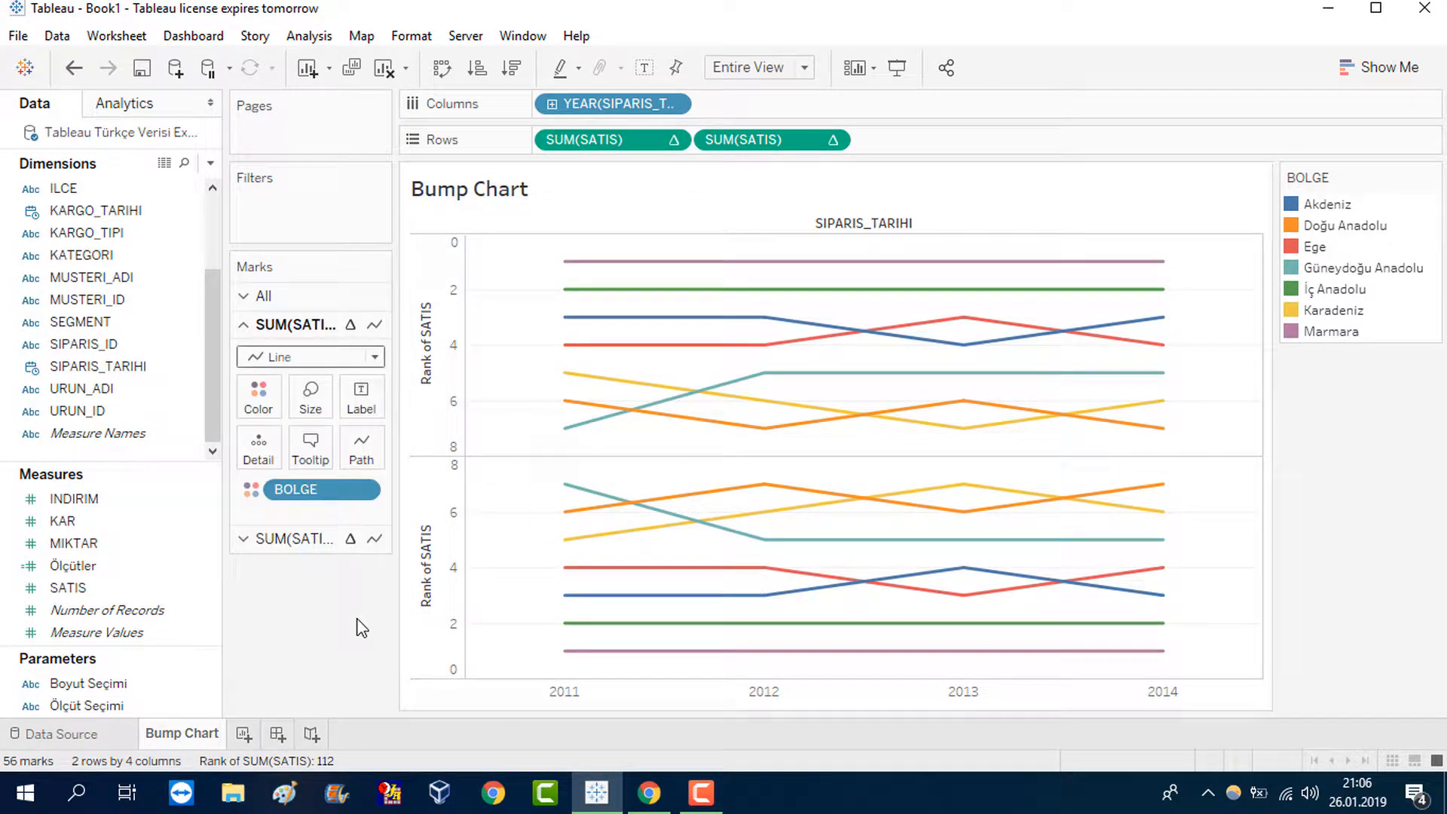
Step: Change the second SATIS measure's marks to Circle and lower their colour opacity
left_click(287, 538)
left_click(311, 385)
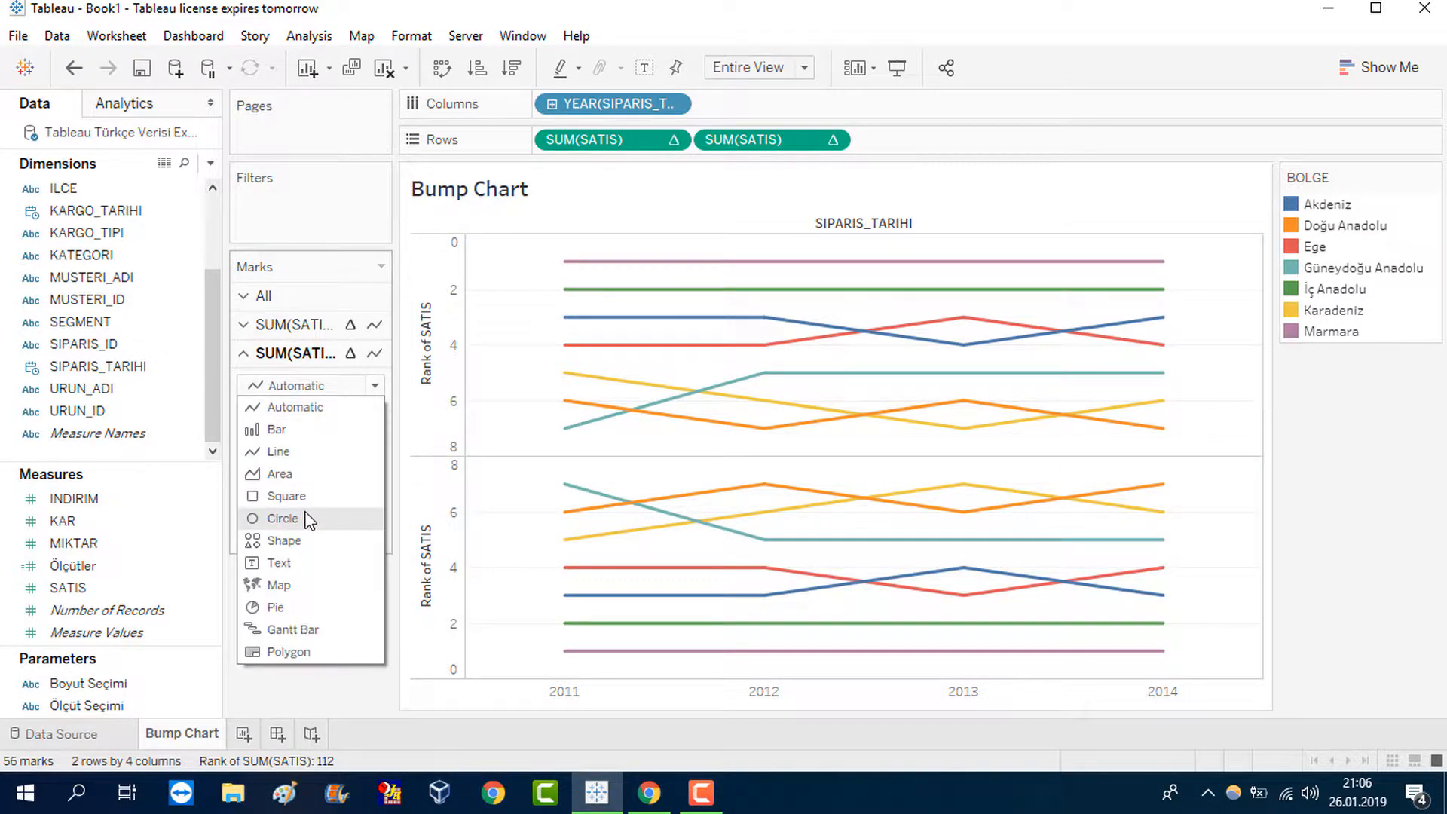
left_click(284, 518)
left_click(258, 426)
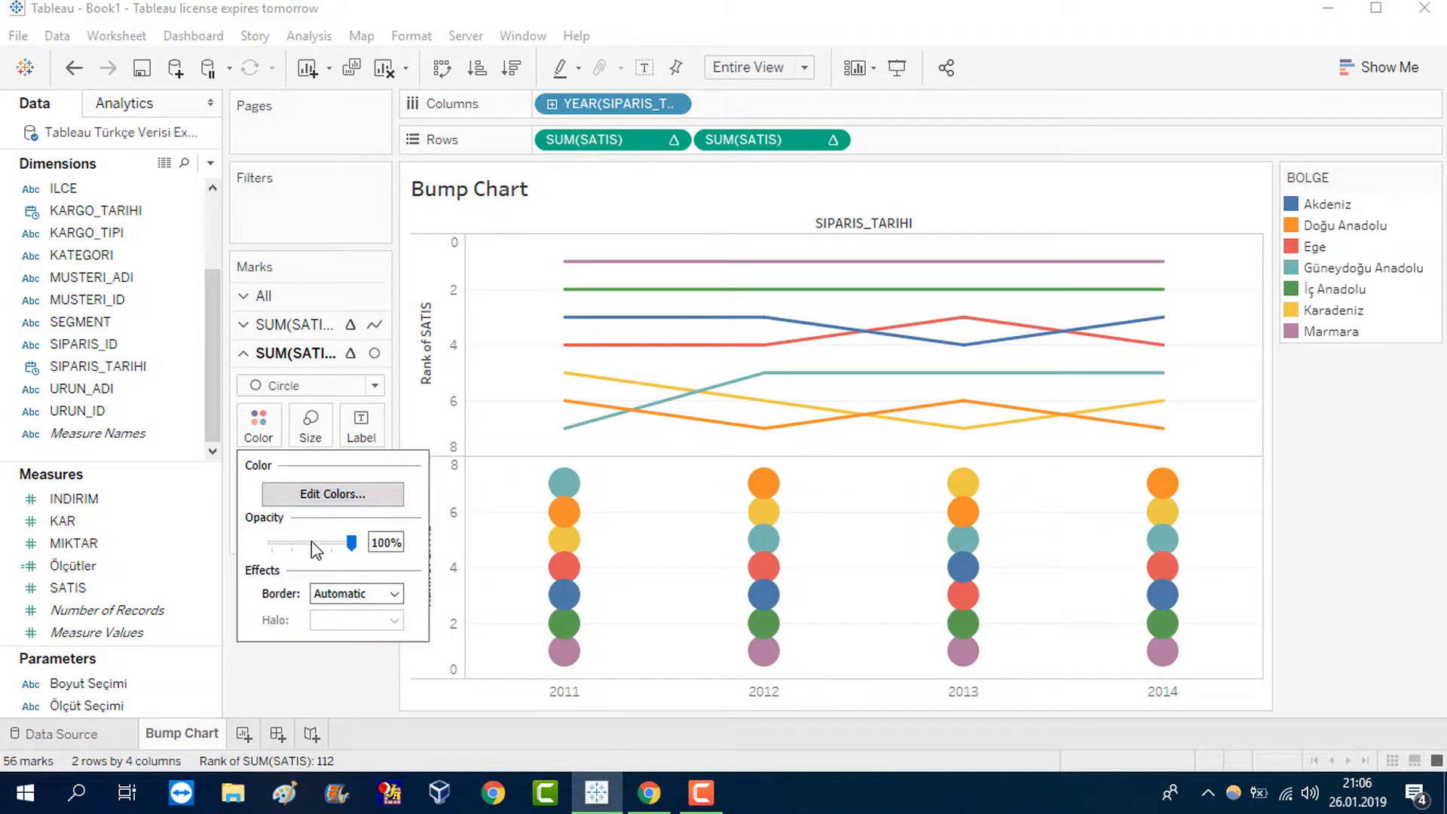
left_click_drag(354, 542, 329, 545)
left_click(834, 575)
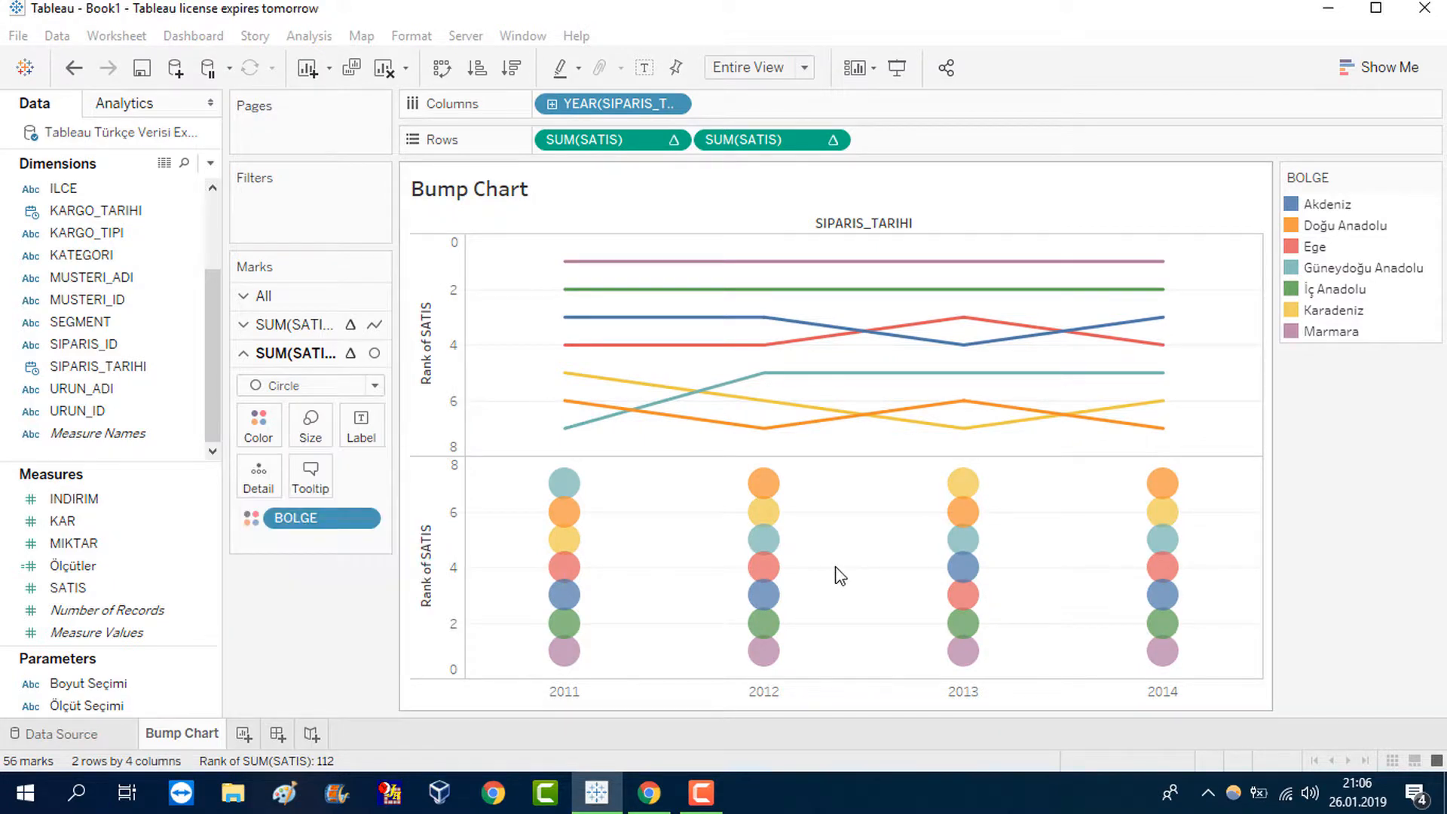
Step: Combine the two ranked SATIS measures into a dual-axis chart
left_click(832, 139)
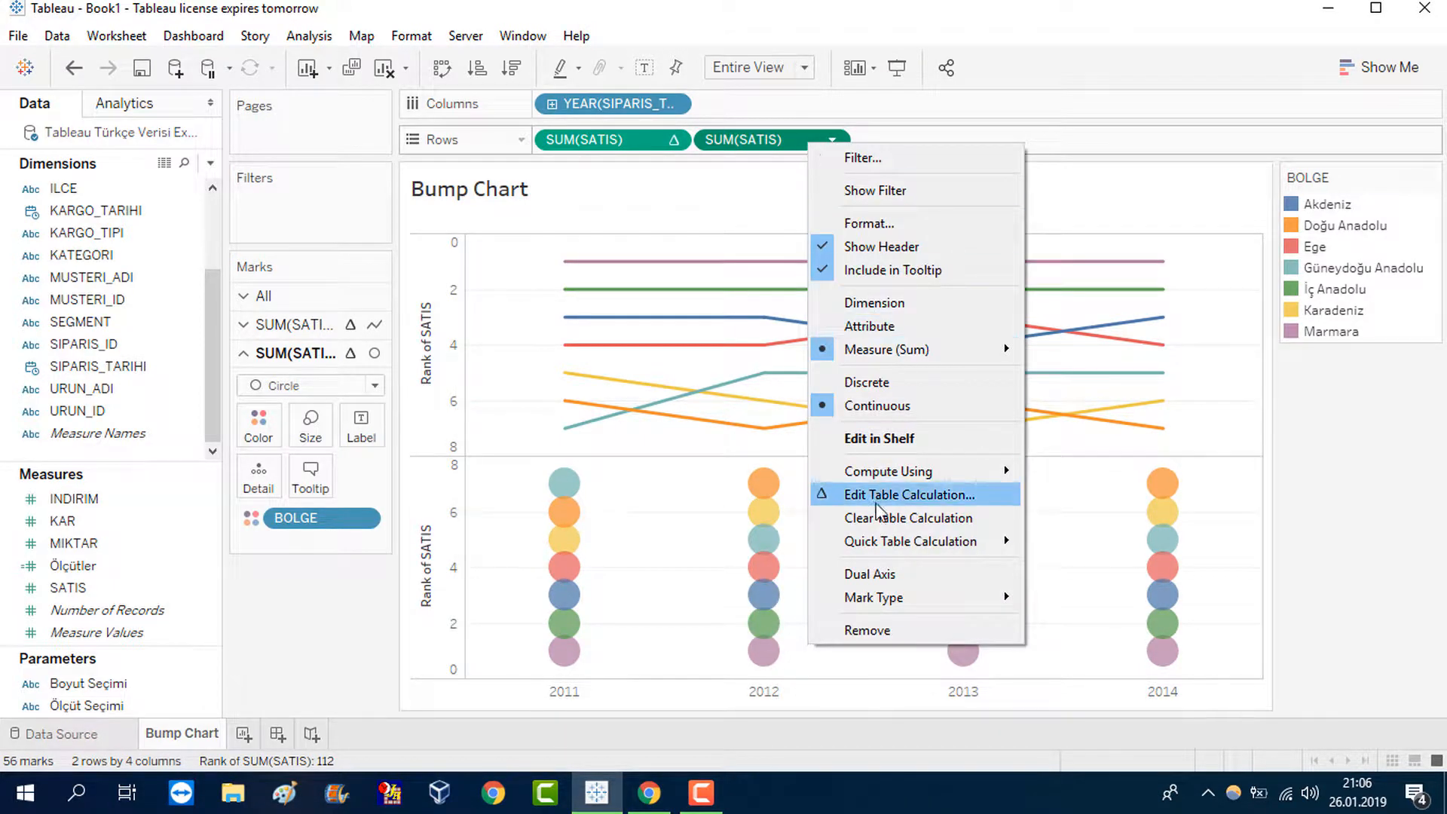
left_click(929, 576)
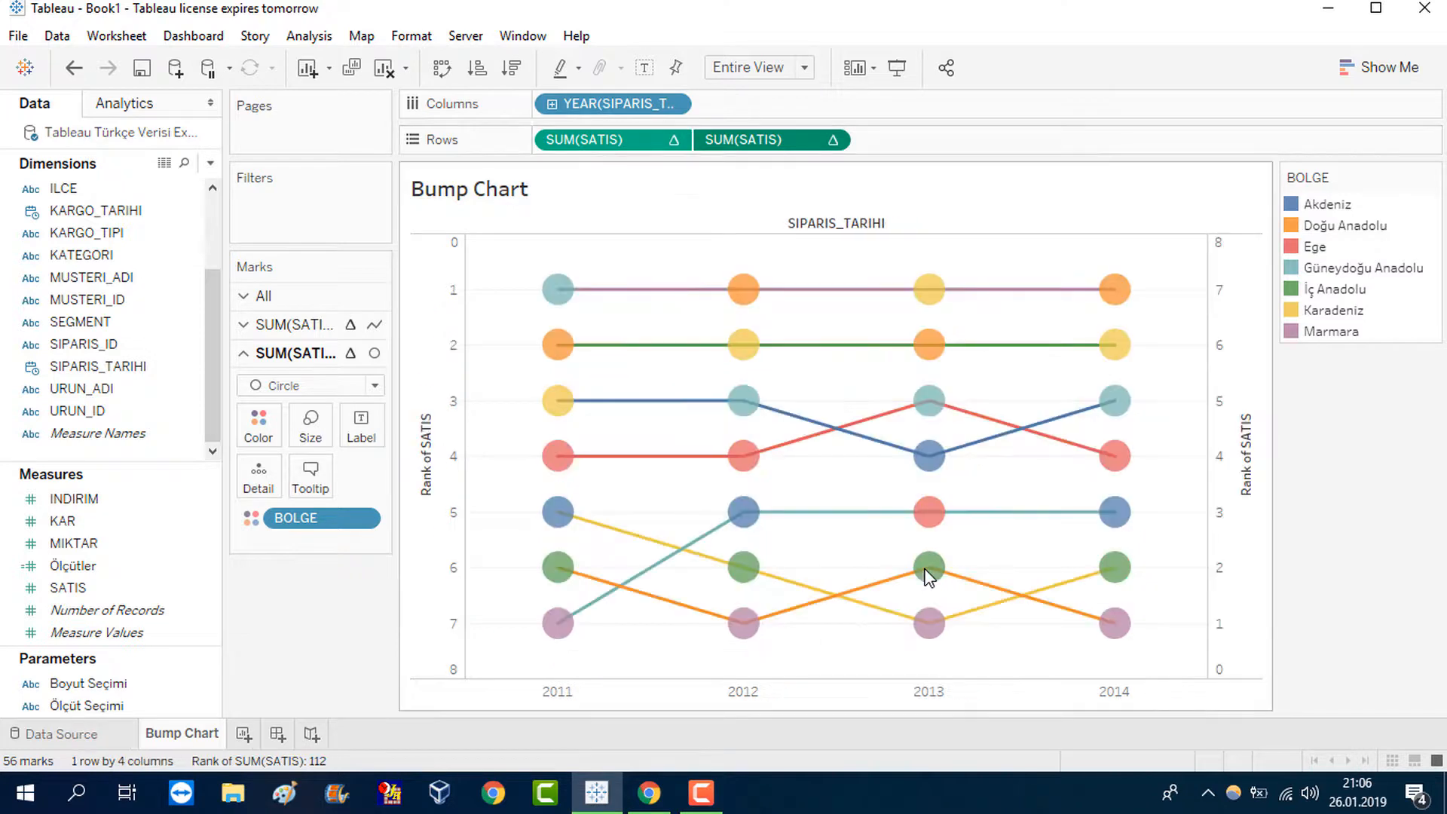
left_click(808, 149)
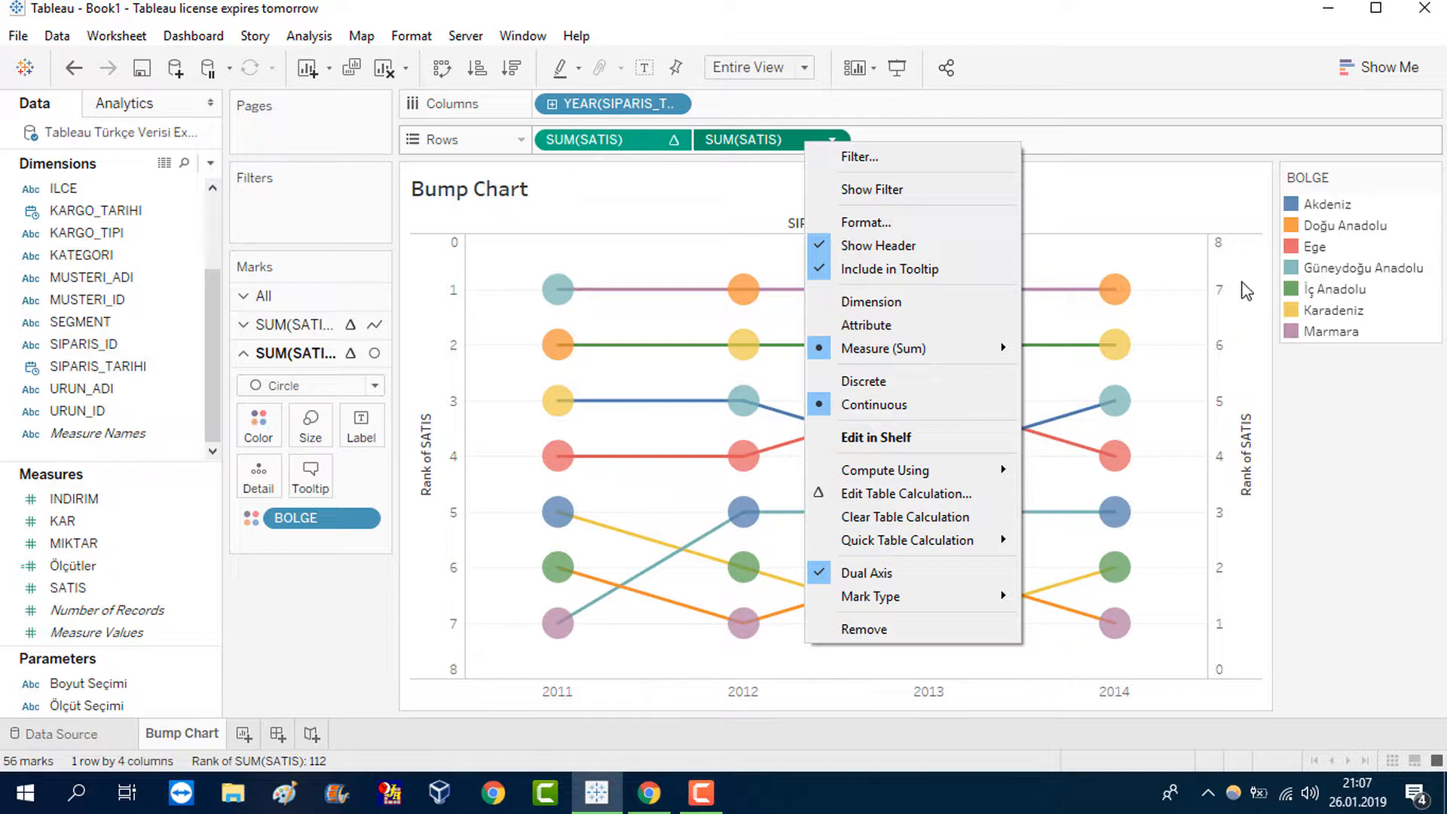
left_click(1246, 290)
Step: Reverse the scale of the secondary Rank of SATIS axis and hide the rank axis headers
right_click(1244, 286)
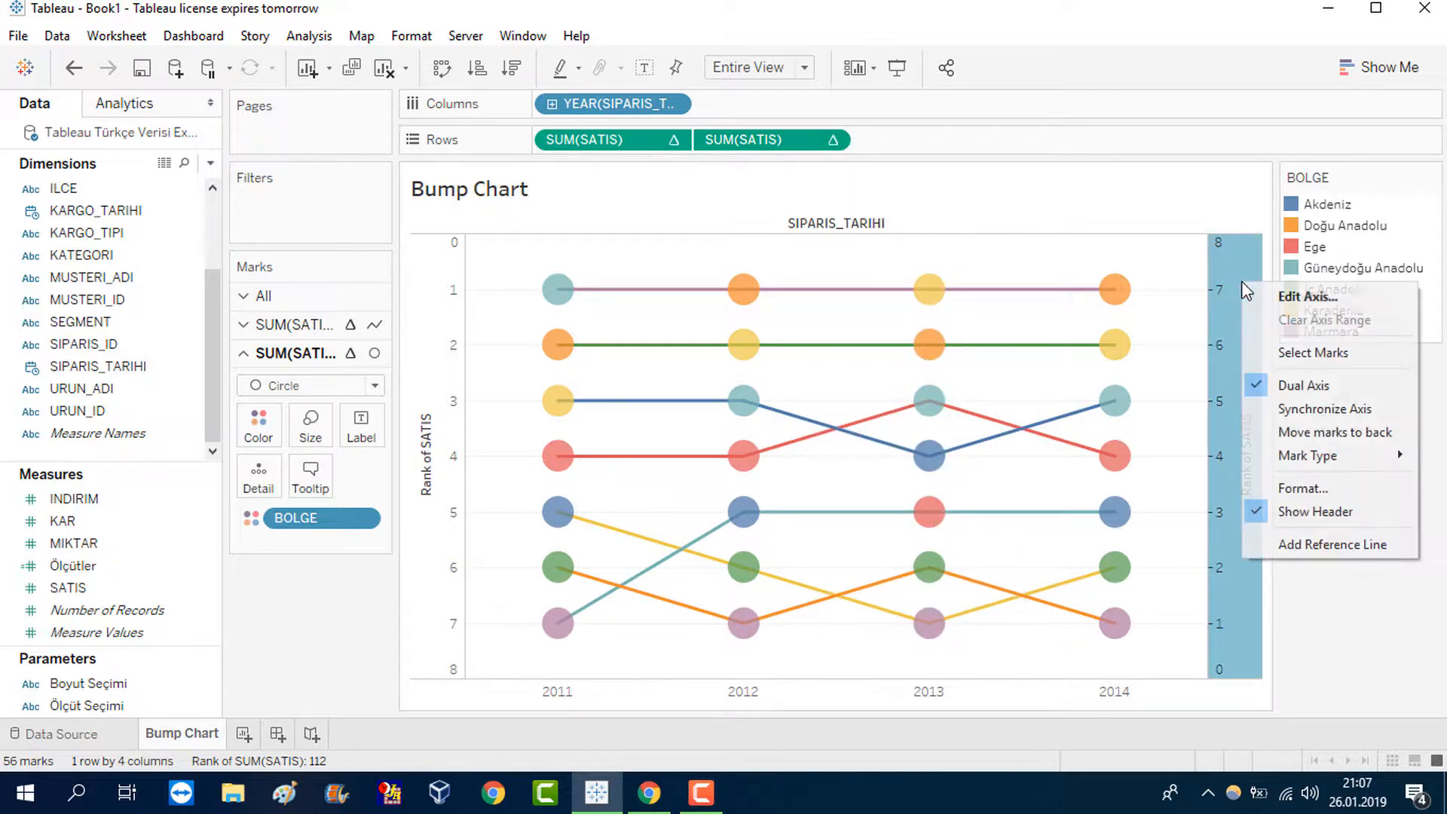
left_click(1373, 298)
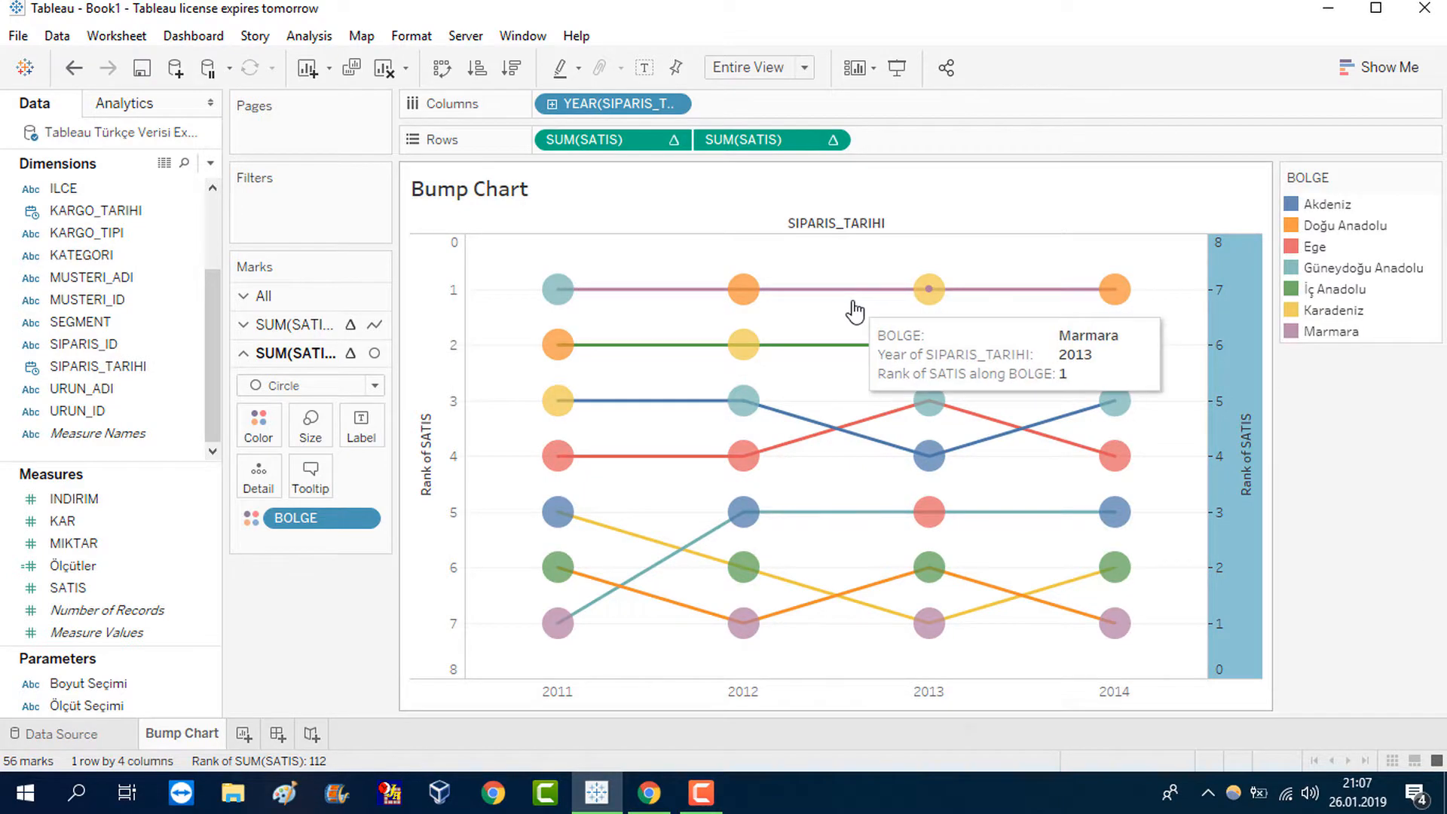
left_click(567, 427)
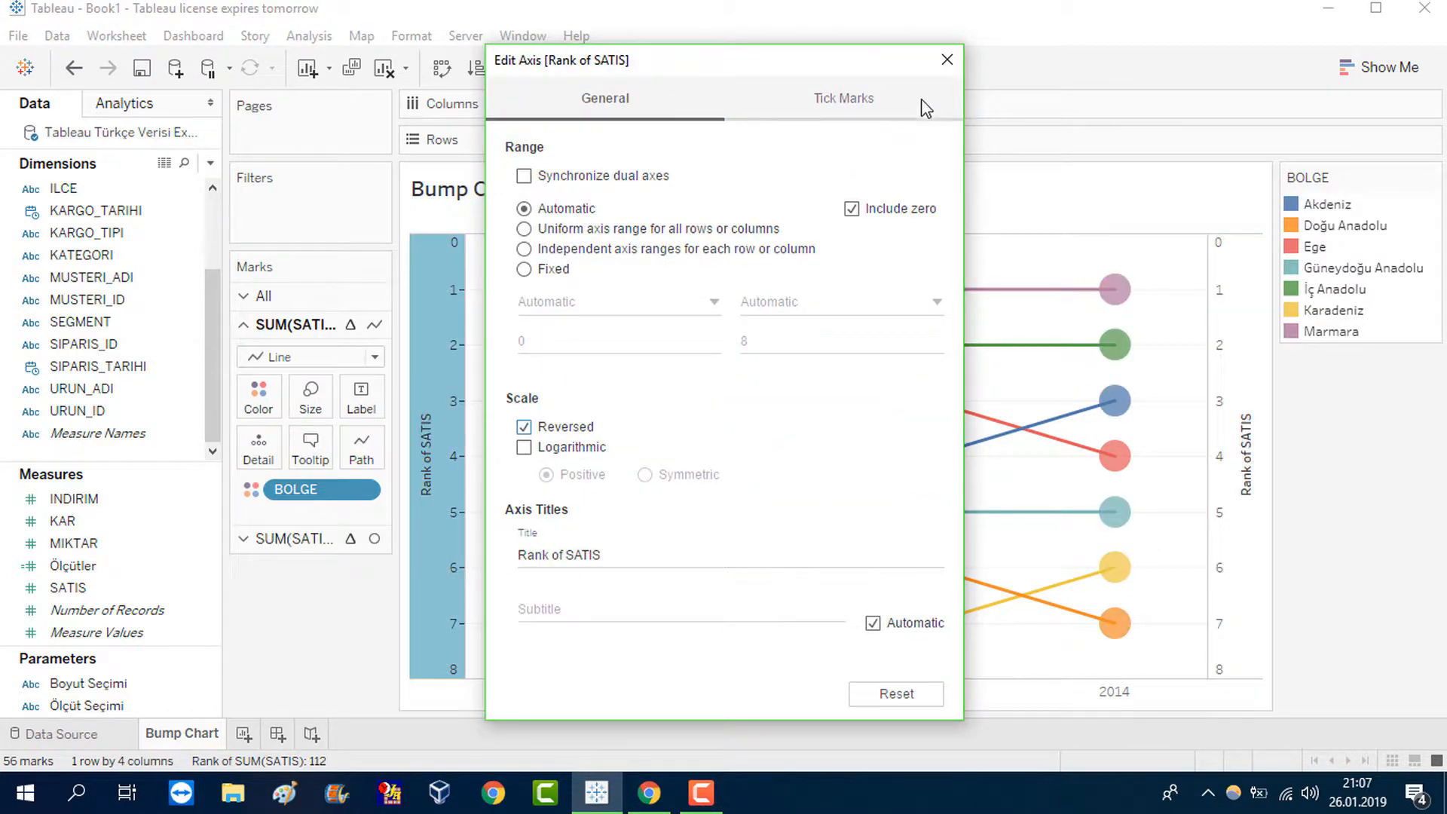
left_click(947, 60)
right_click(1244, 319)
left_click(1352, 546)
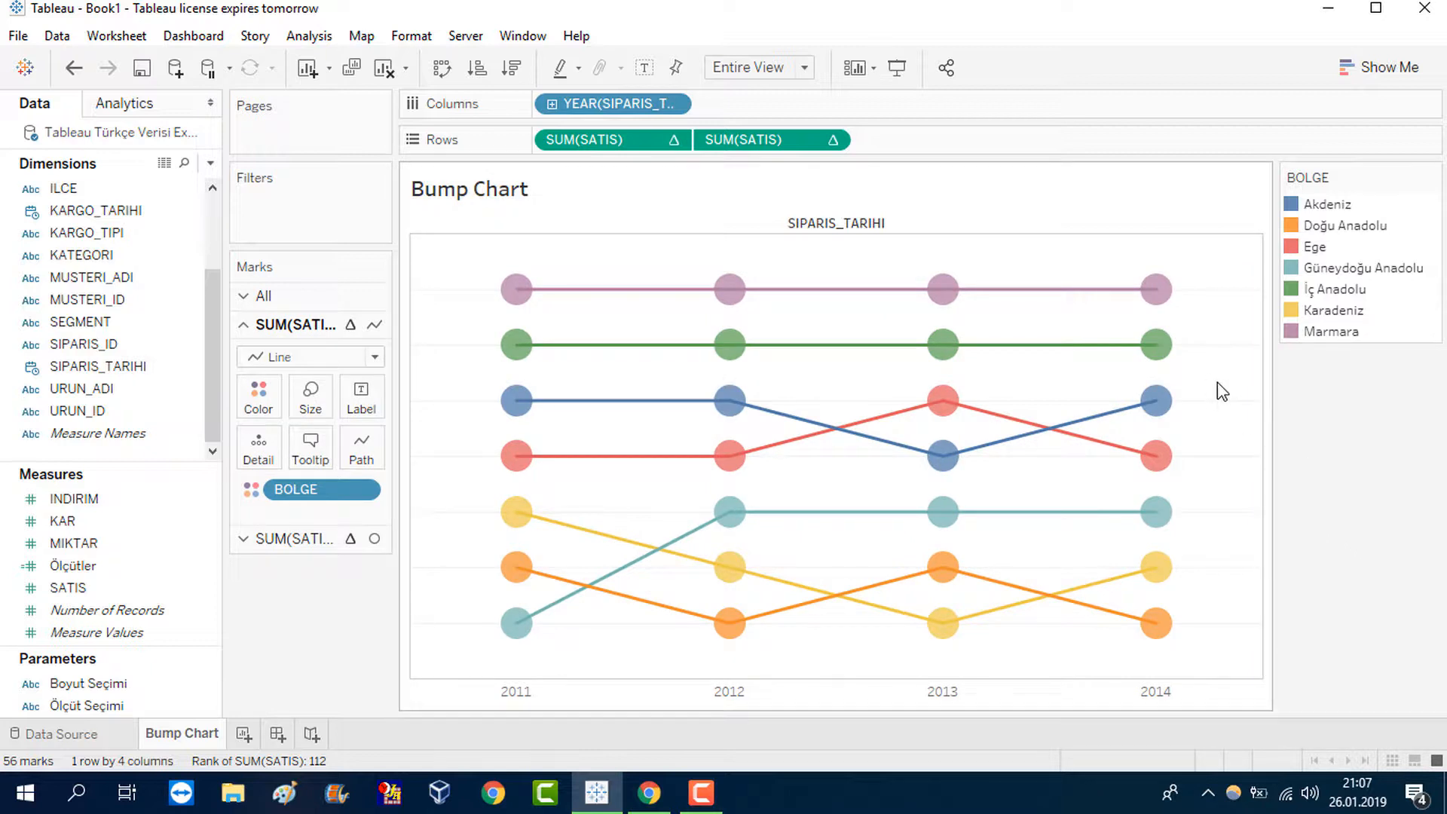
Step: Format the chart's lines so that the grid lines for rows are removed
right_click(1223, 402)
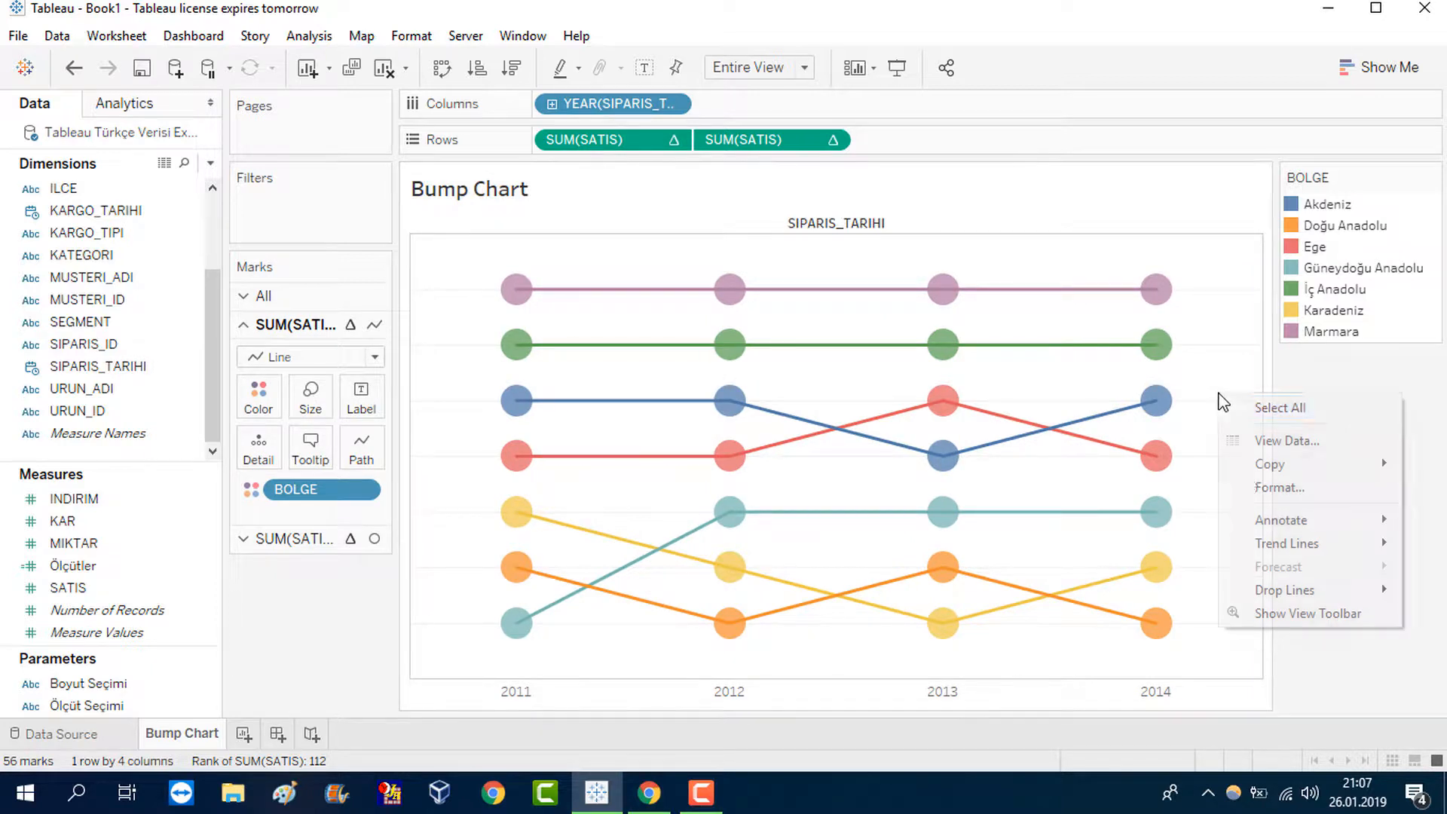
left_click(1280, 488)
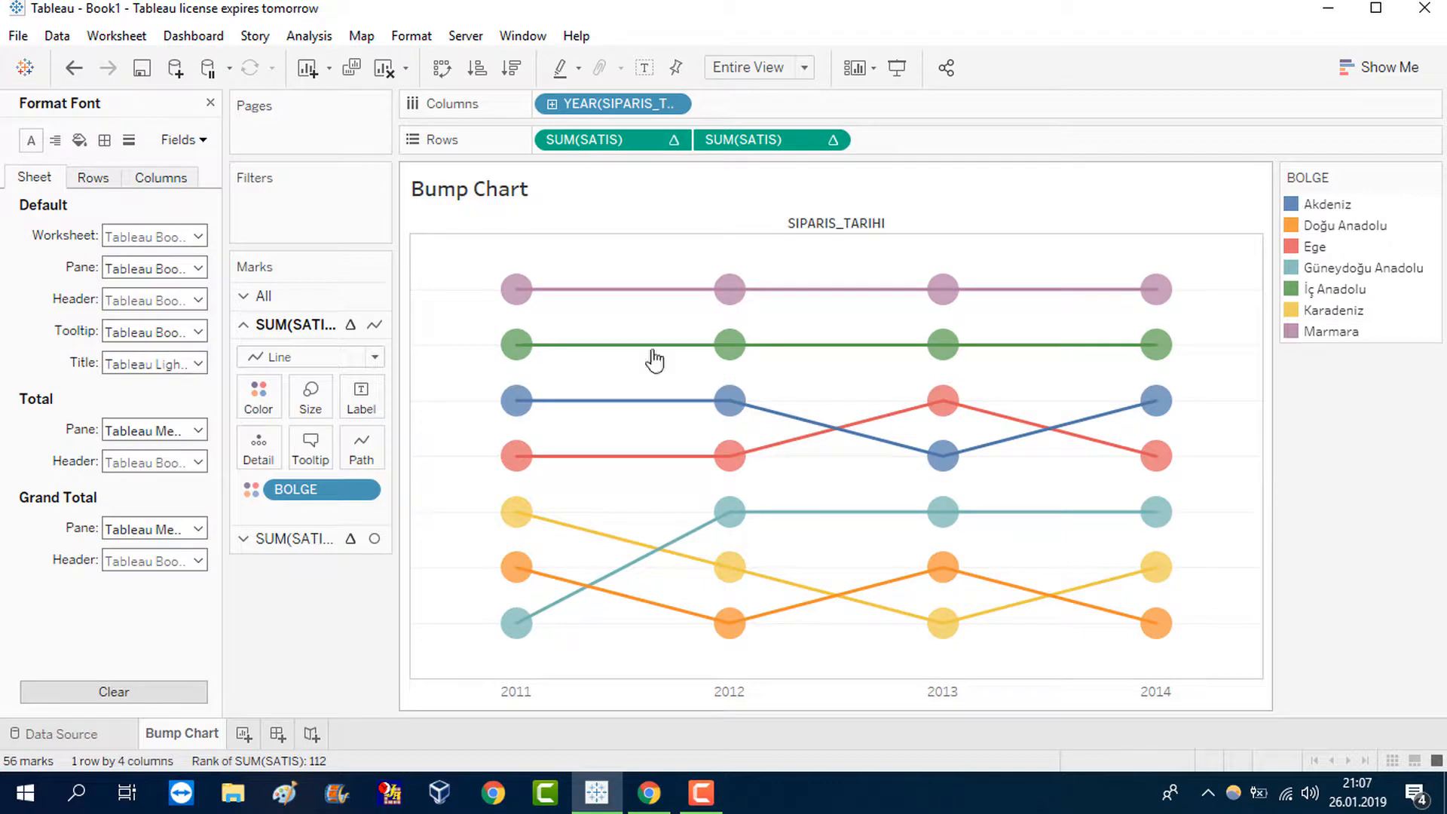
left_click(129, 141)
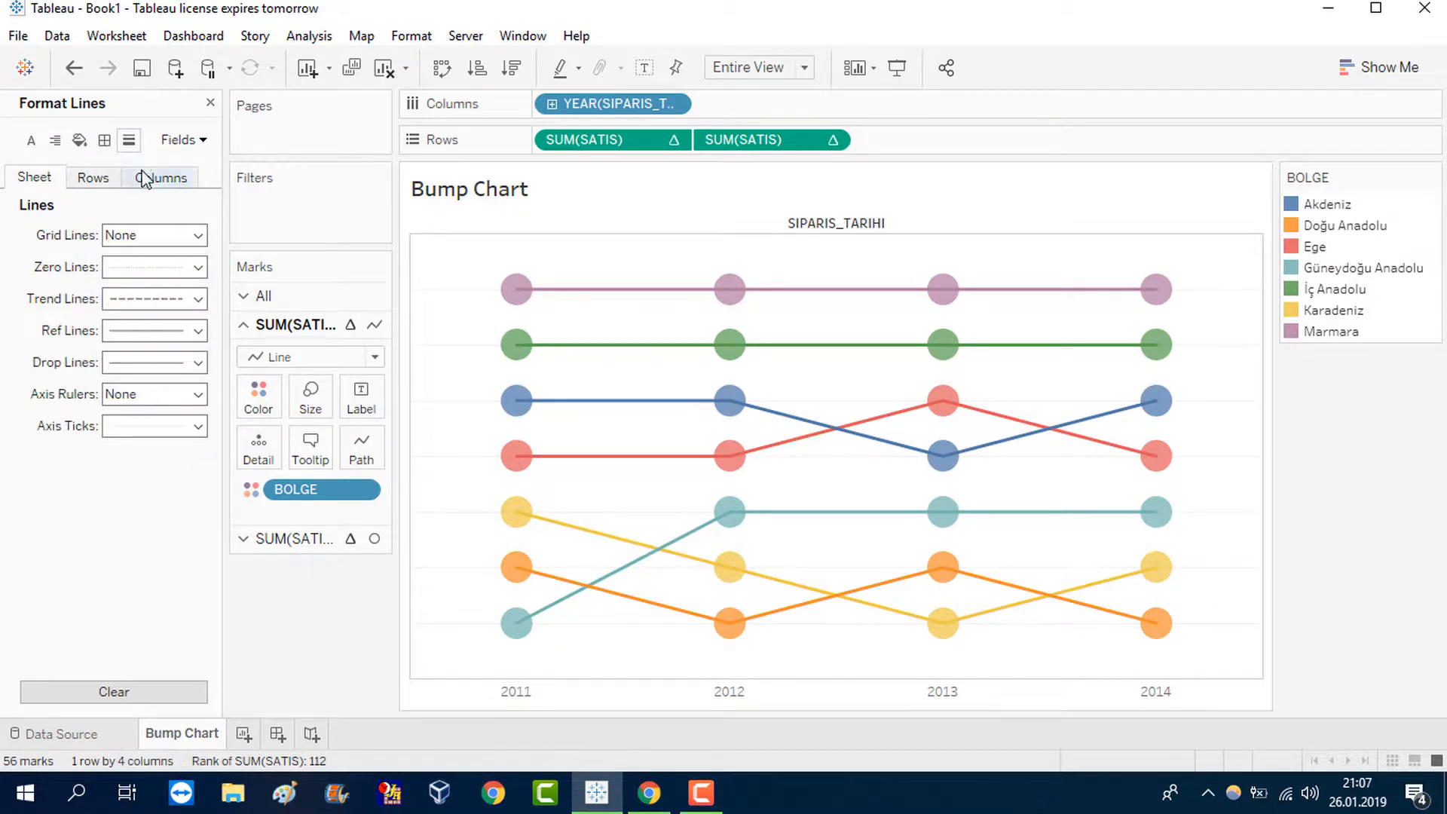
left_click(146, 179)
left_click(113, 181)
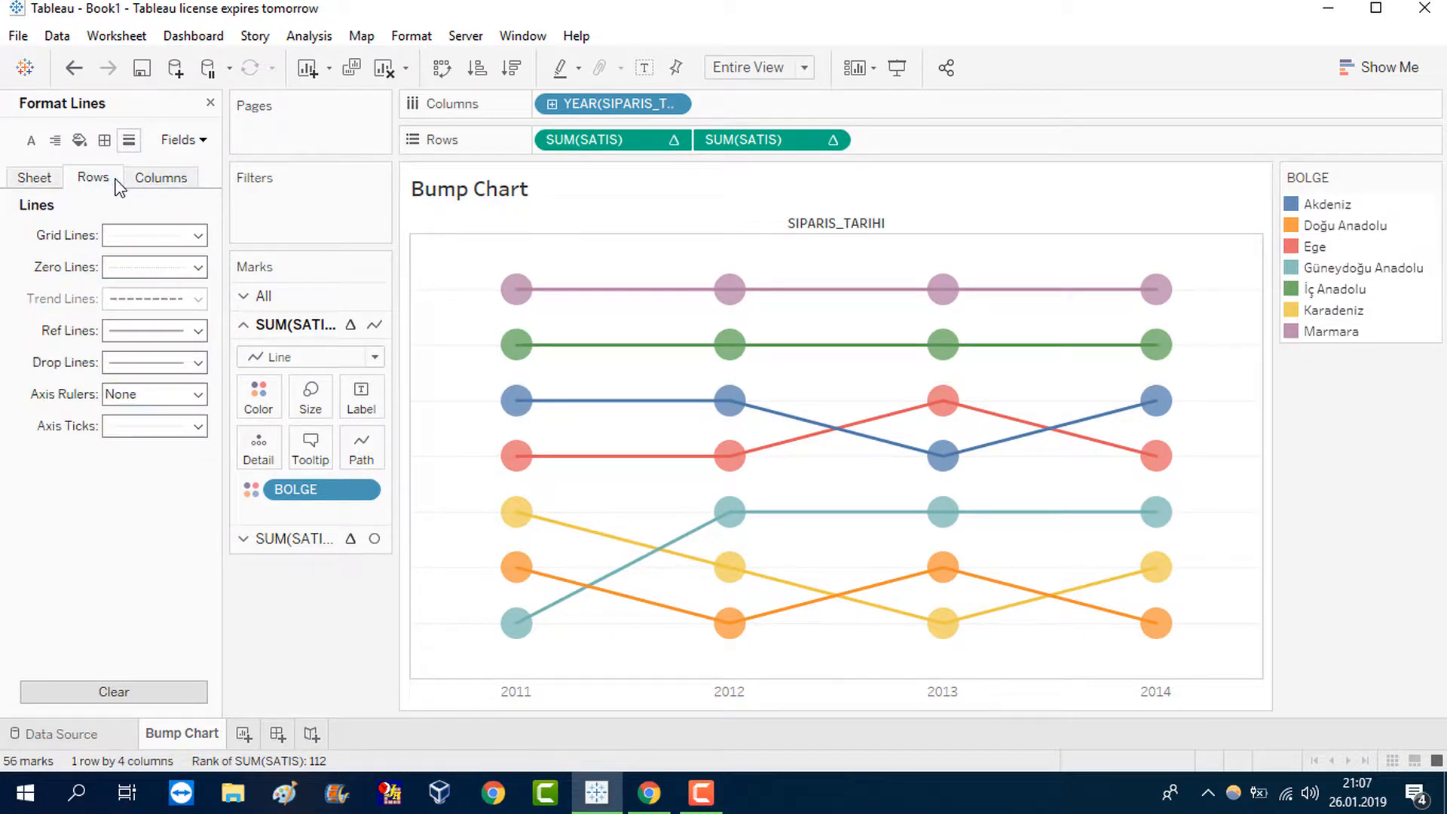
left_click(117, 236)
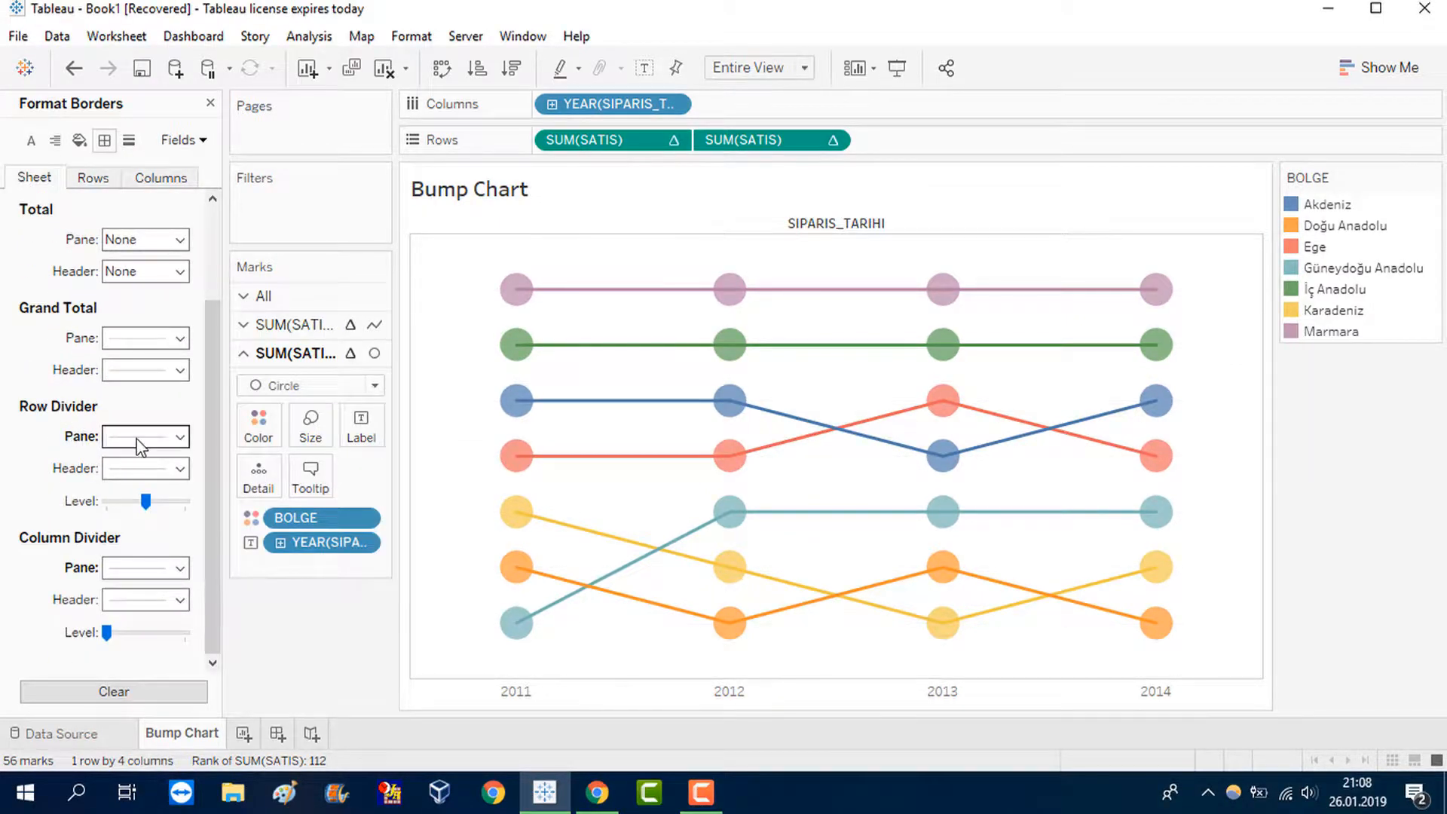
Step: Set the pane borders of the row divider and column divider to None
left_click(147, 437)
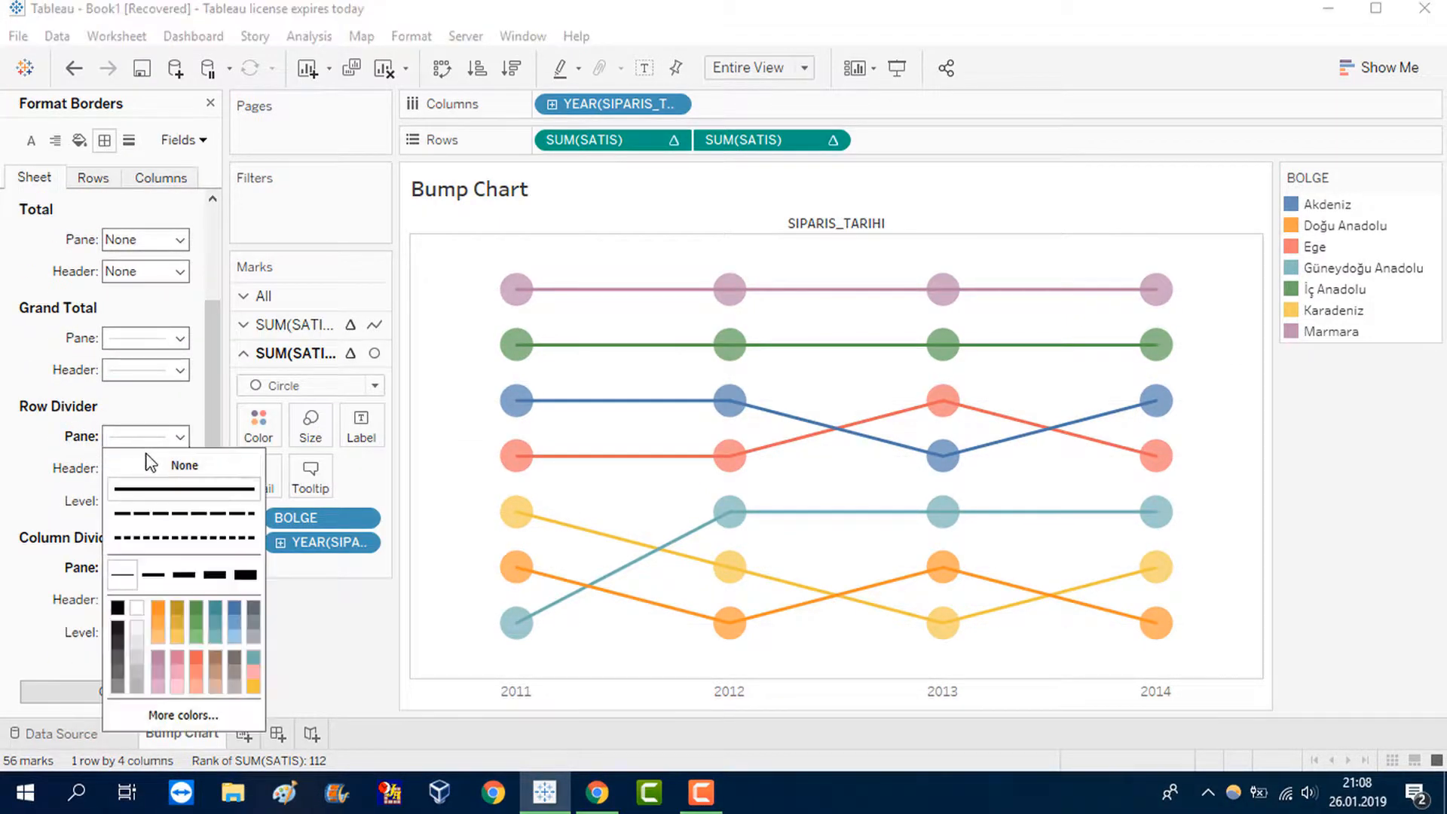
left_click(151, 465)
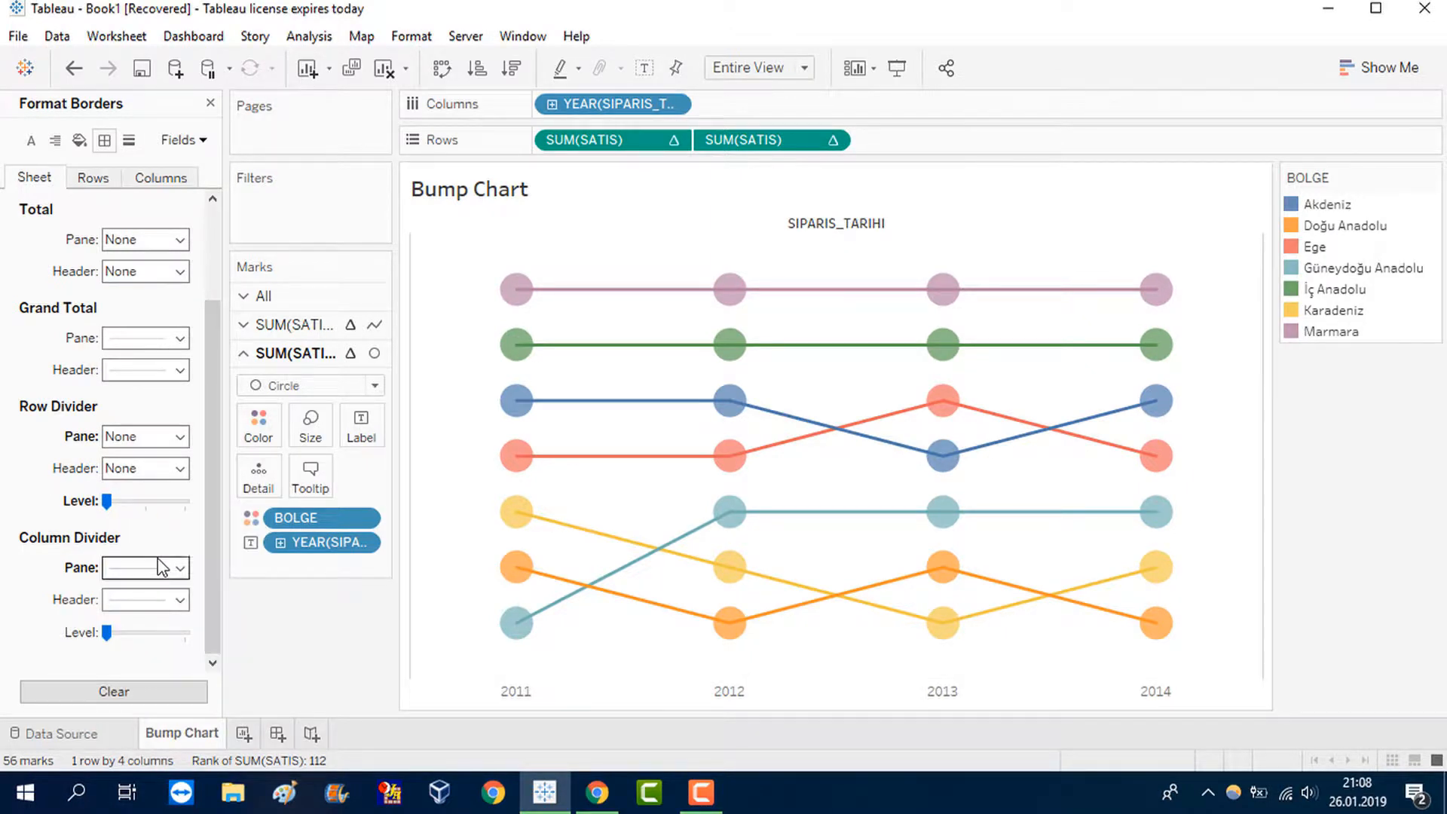
left_click(162, 566)
left_click(251, 291)
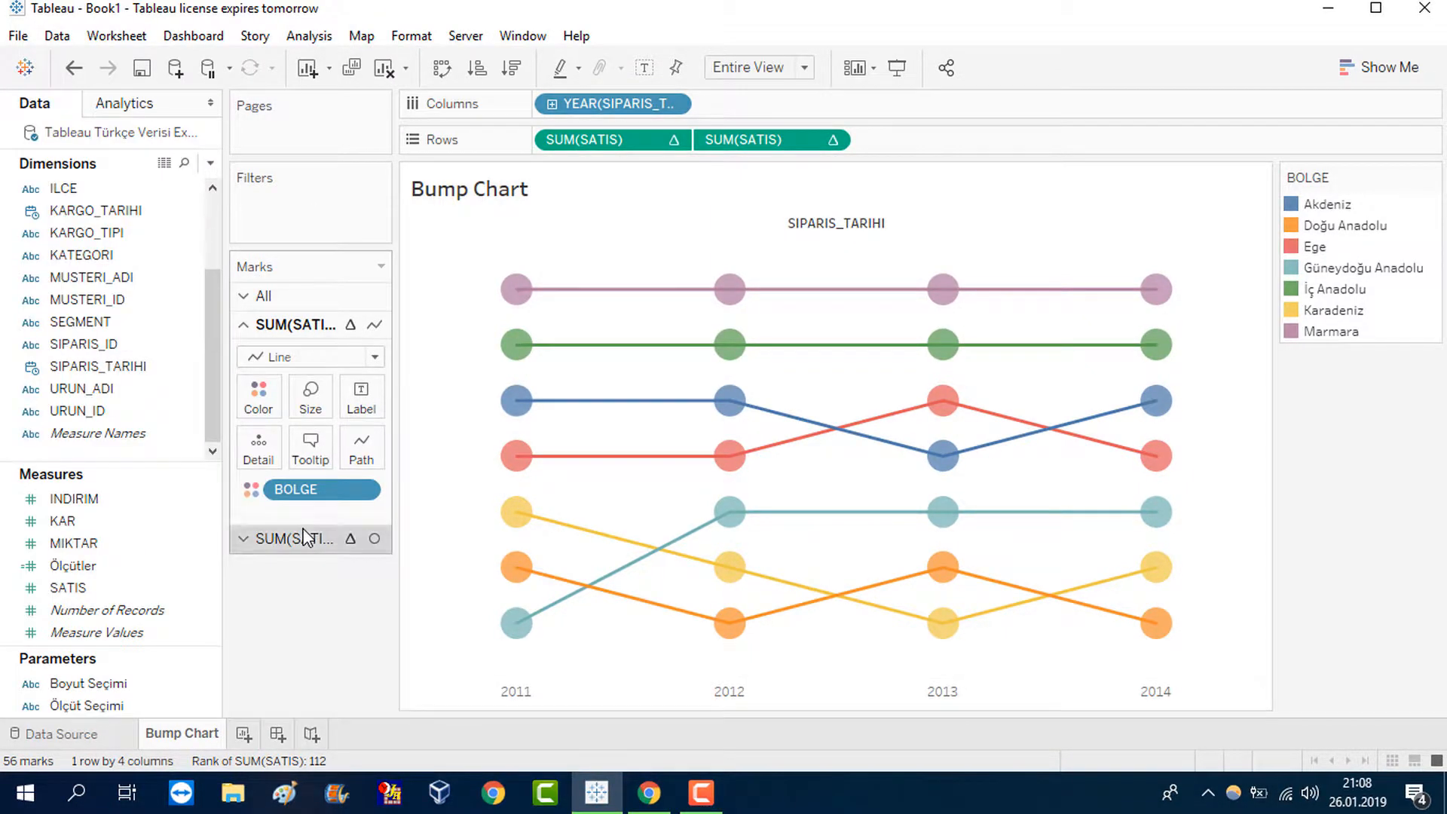
Step: Label the circle marks with the Rank of SATIS measure and align the labels Middle Center
left_click_drag(300, 536, 504, 591)
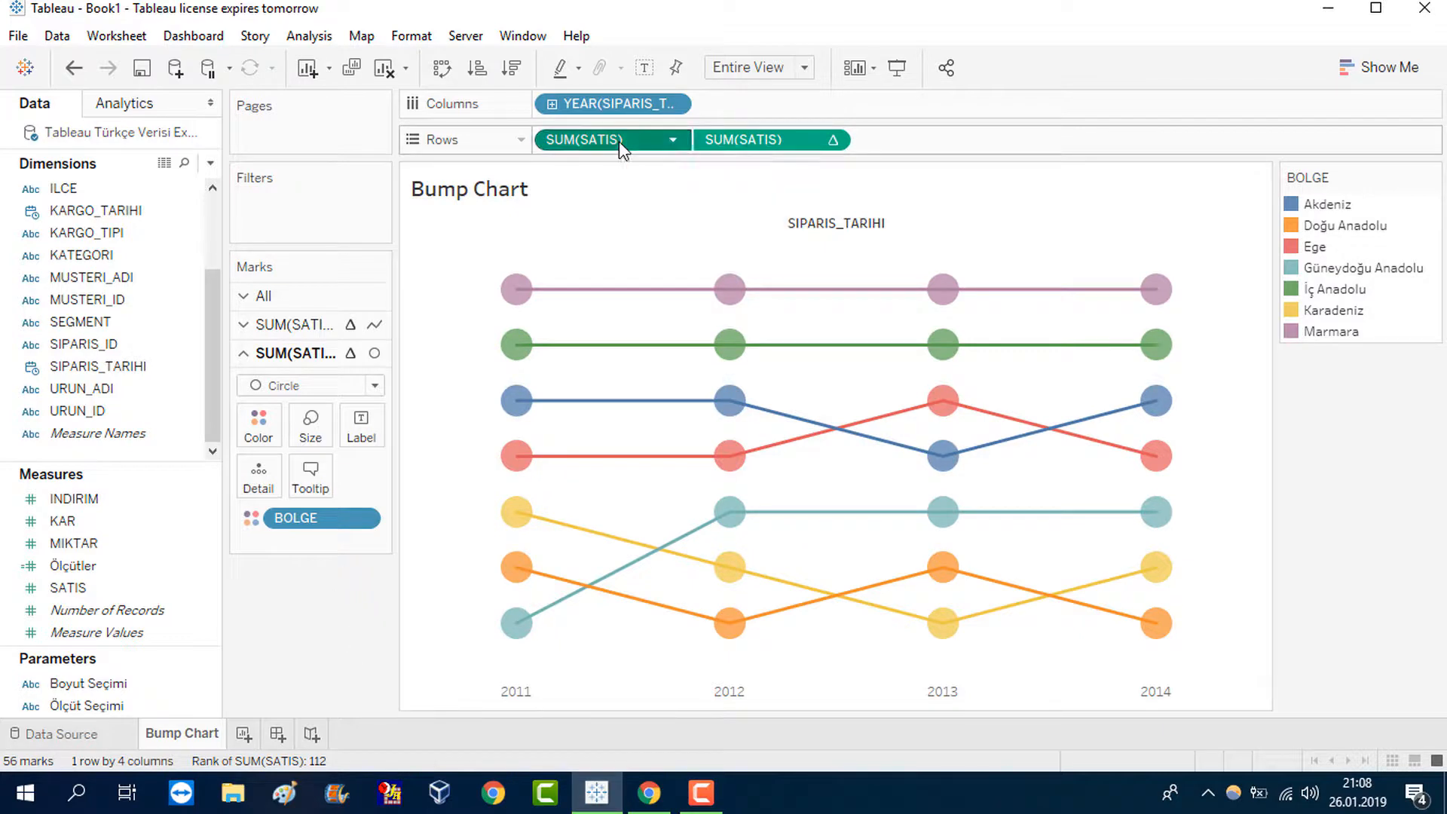
left_click_drag(619, 142, 368, 437)
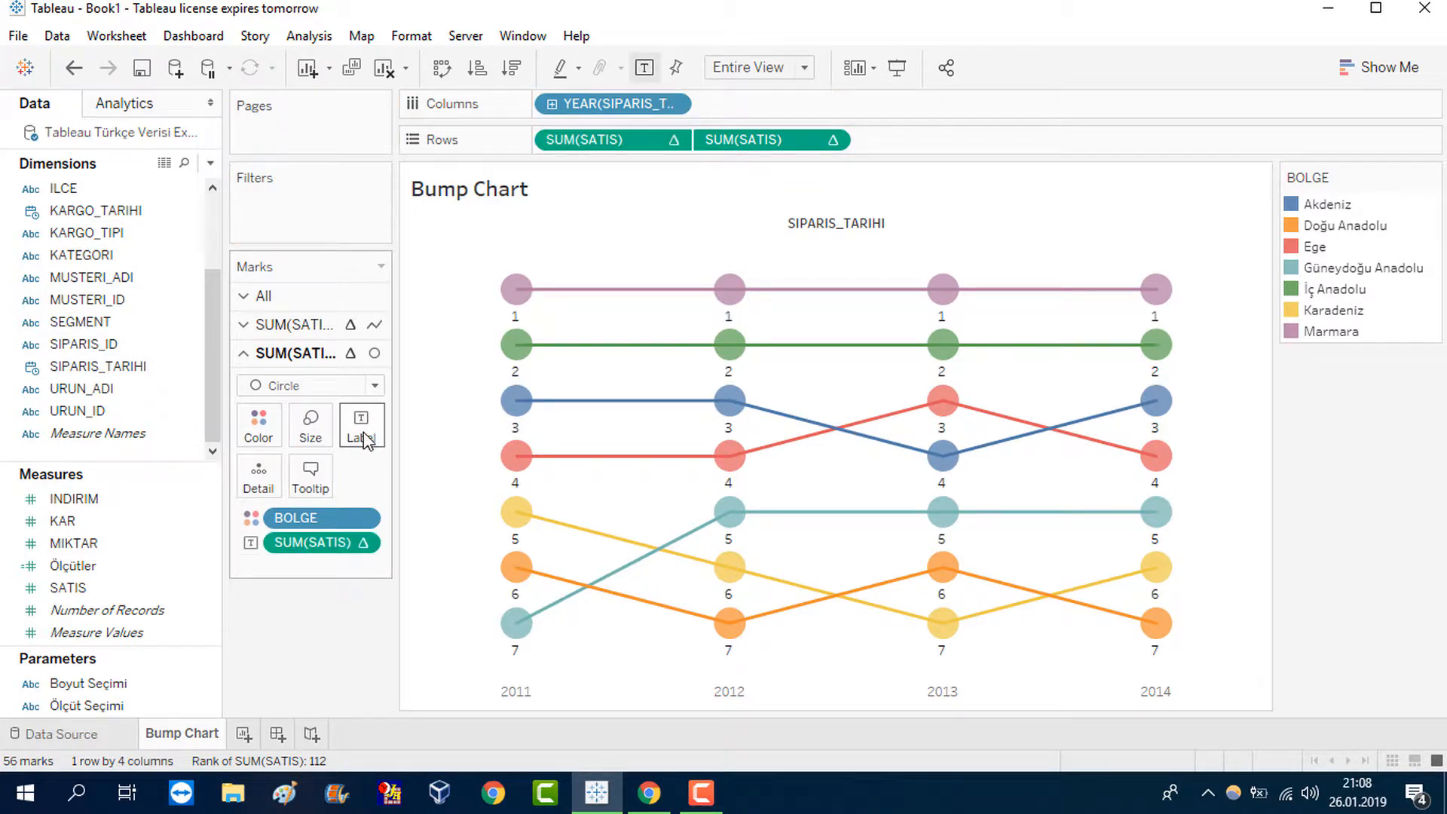
left_click(362, 436)
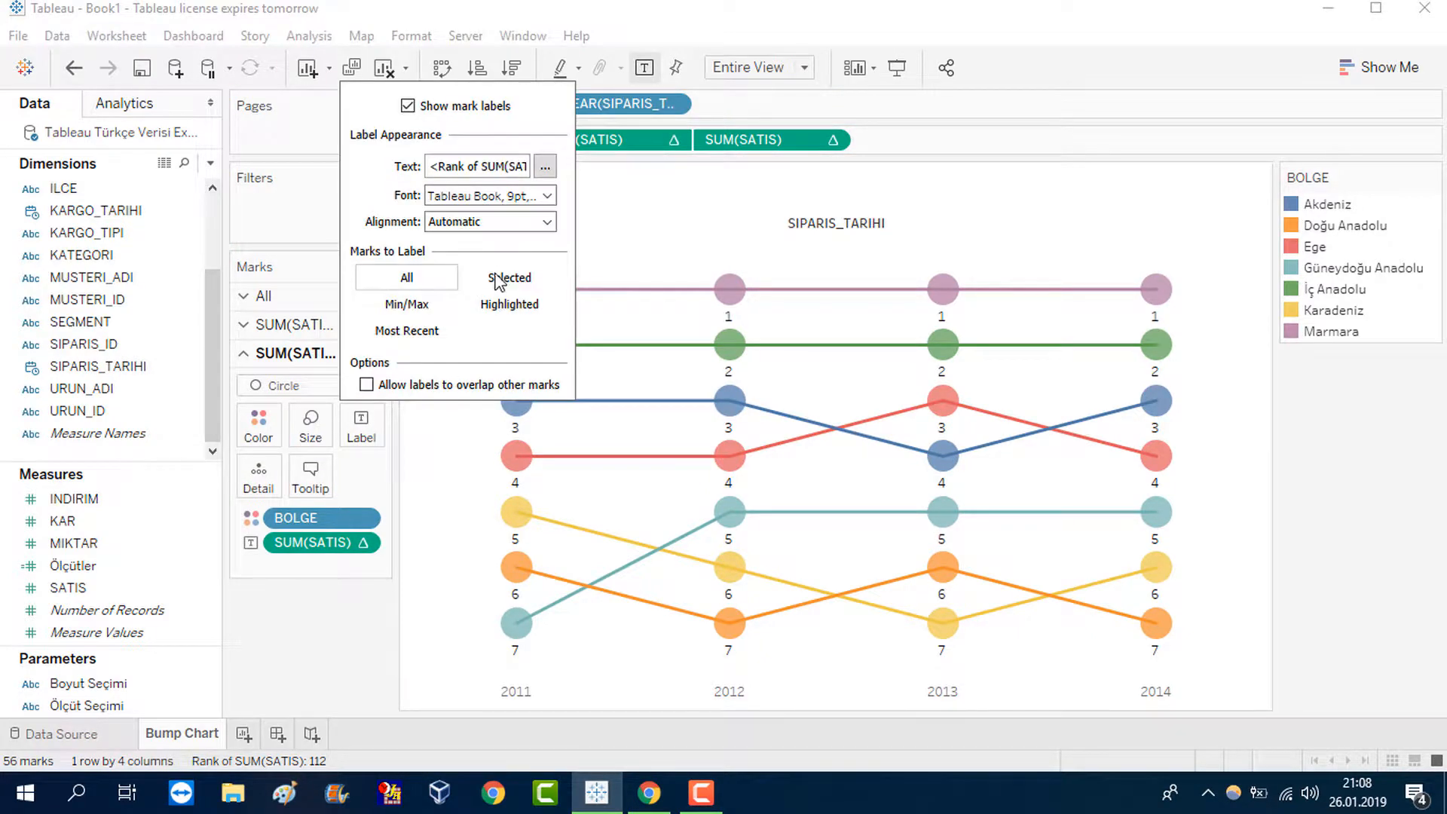
left_click(505, 222)
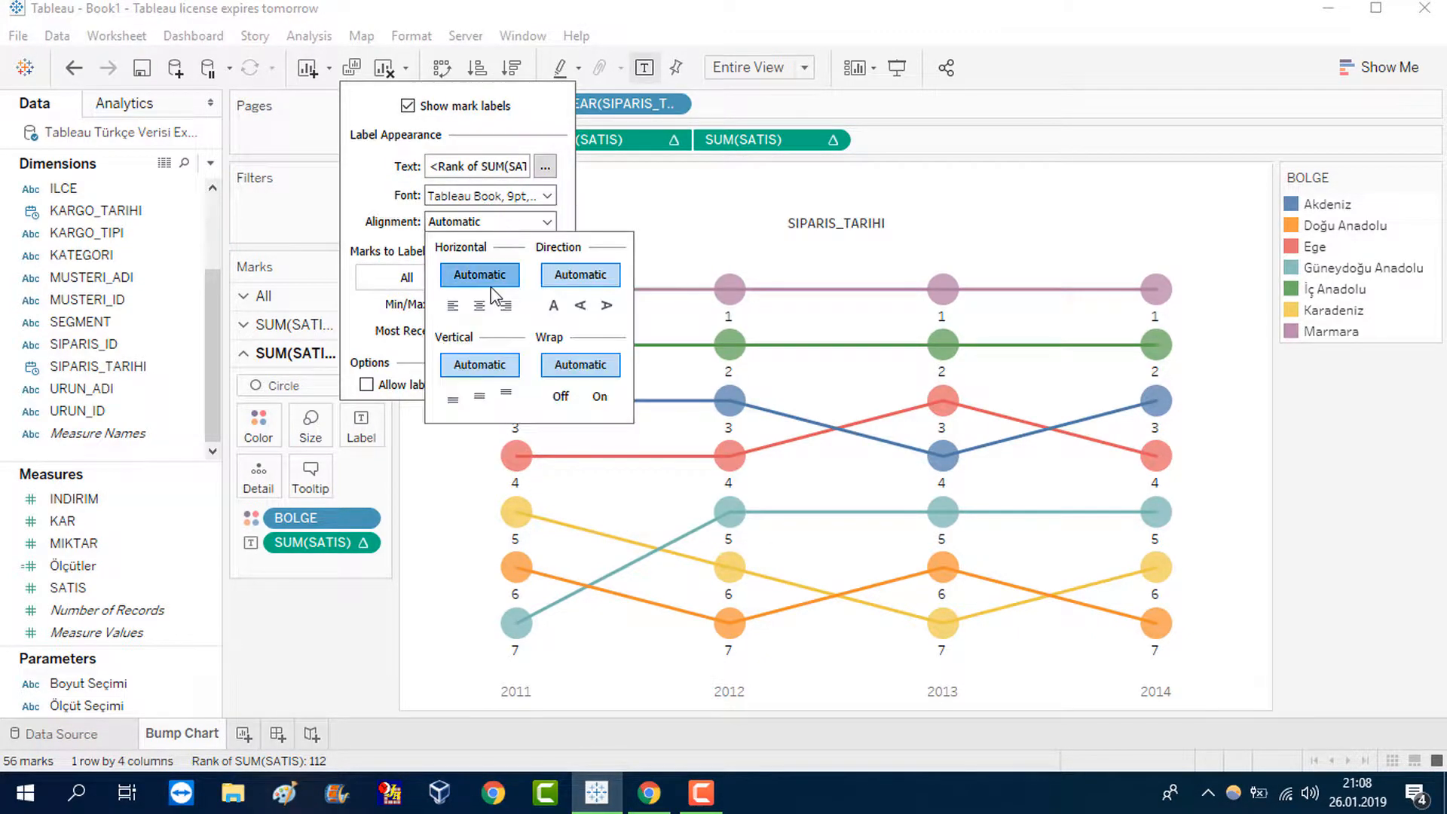
left_click(481, 308)
left_click(485, 398)
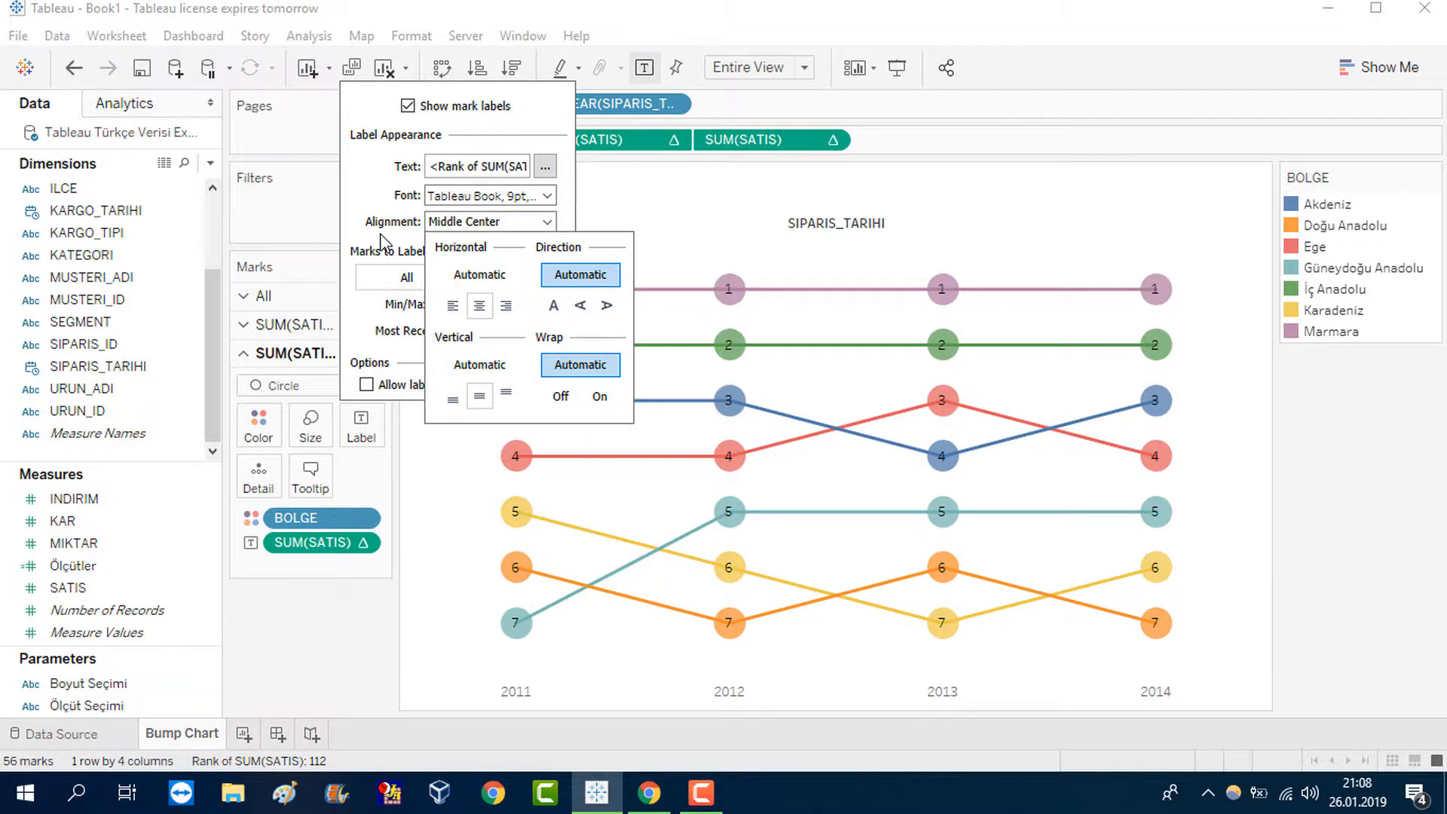
Step: Make the circles' rank labels bold, trying Match Mark Color before setting the font color back to Automatic
left_click(449, 196)
left_click(506, 254)
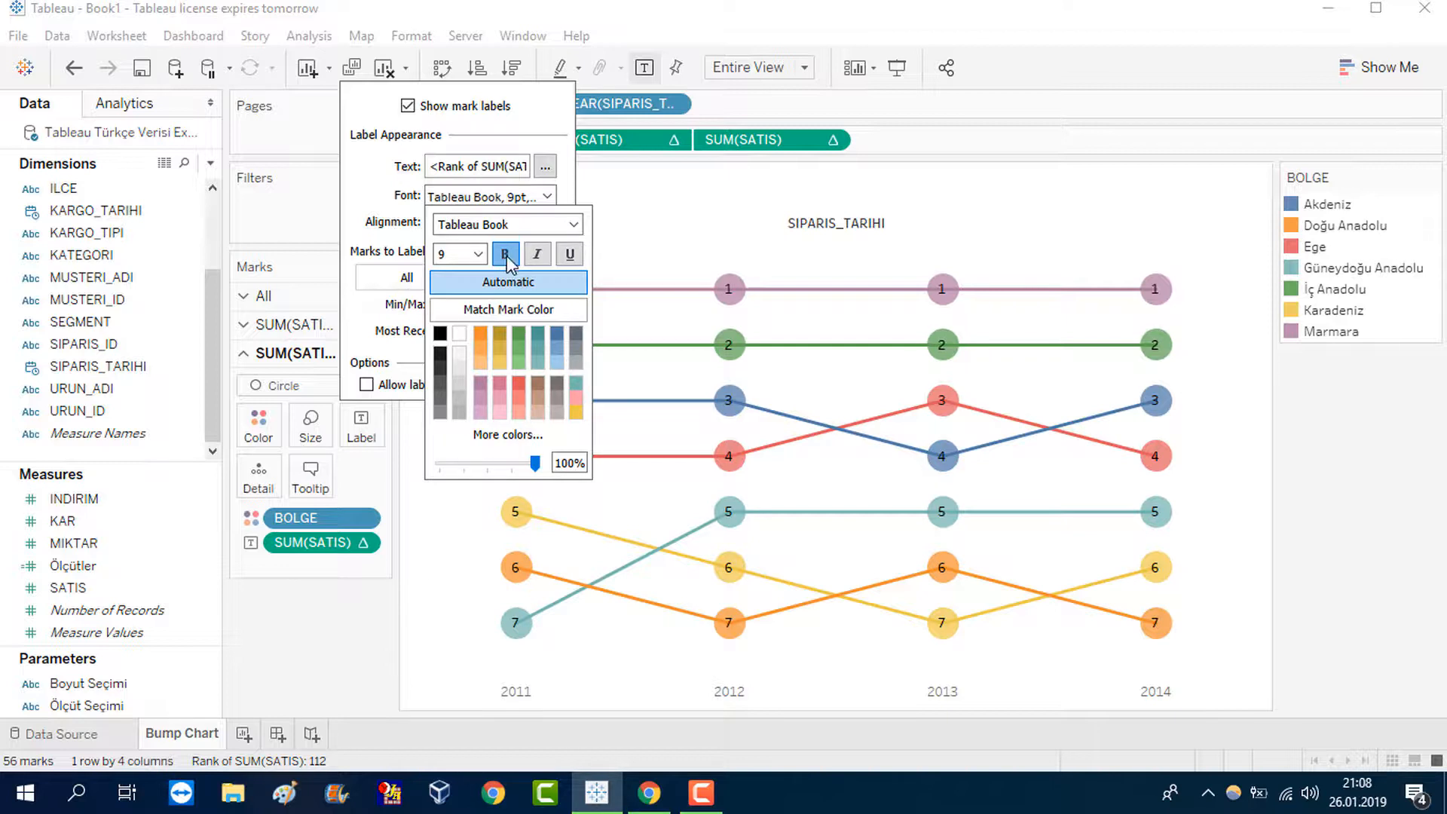
left_click(493, 315)
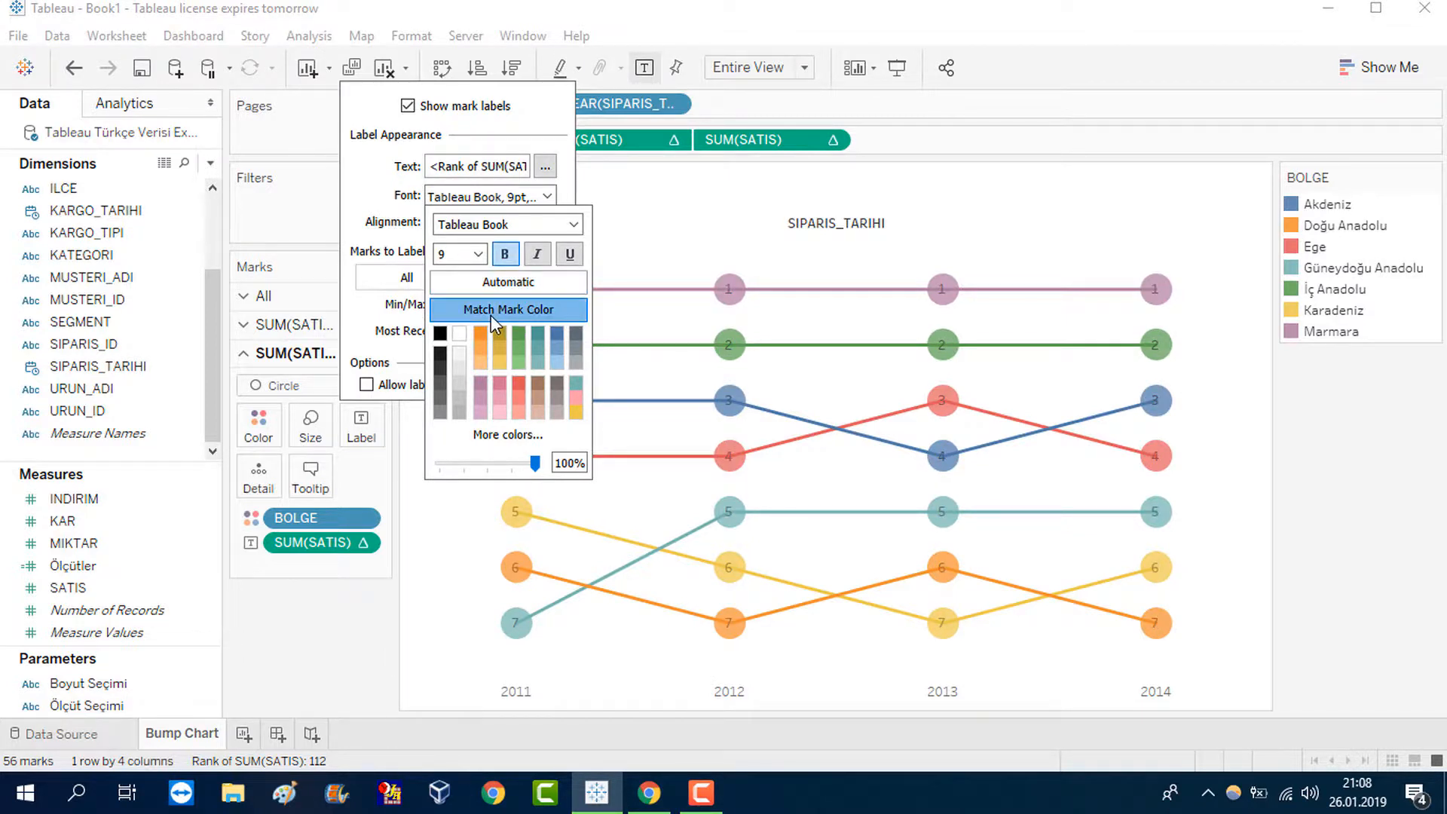
left_click(503, 285)
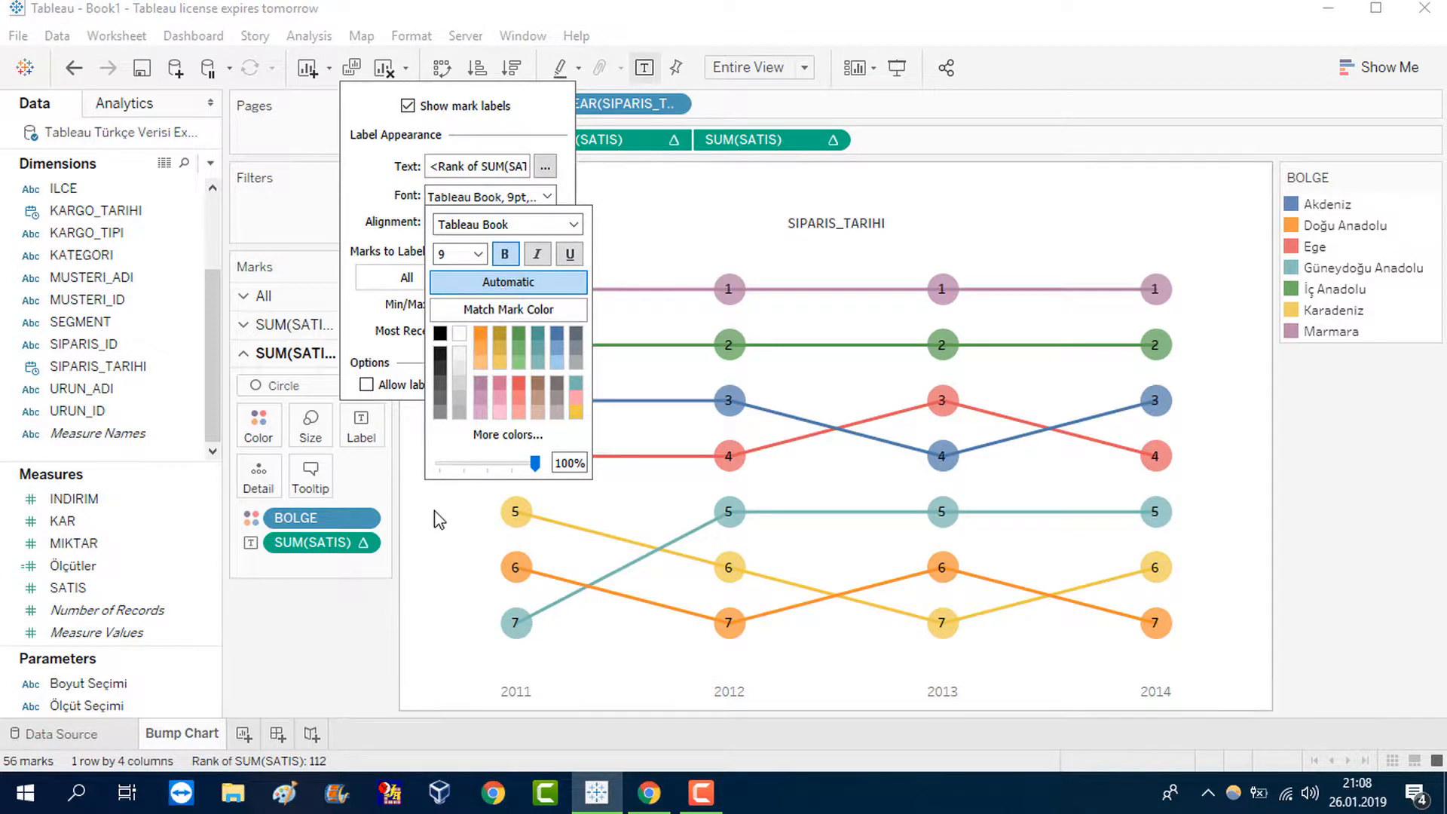
Step: Label the line marks with BOLGE and align those labels Top Center
left_click(294, 324)
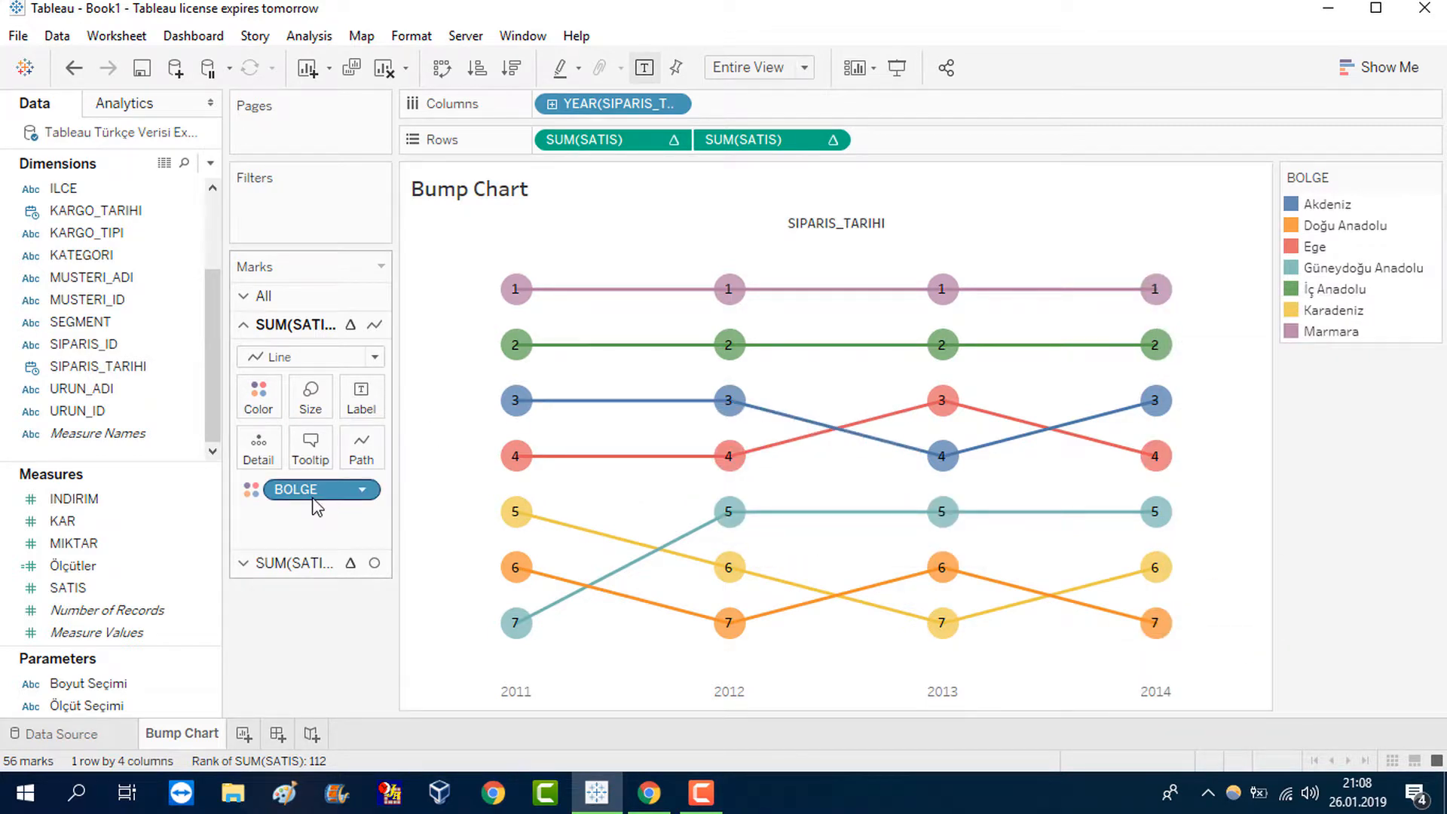
left_click_drag(314, 499, 351, 403)
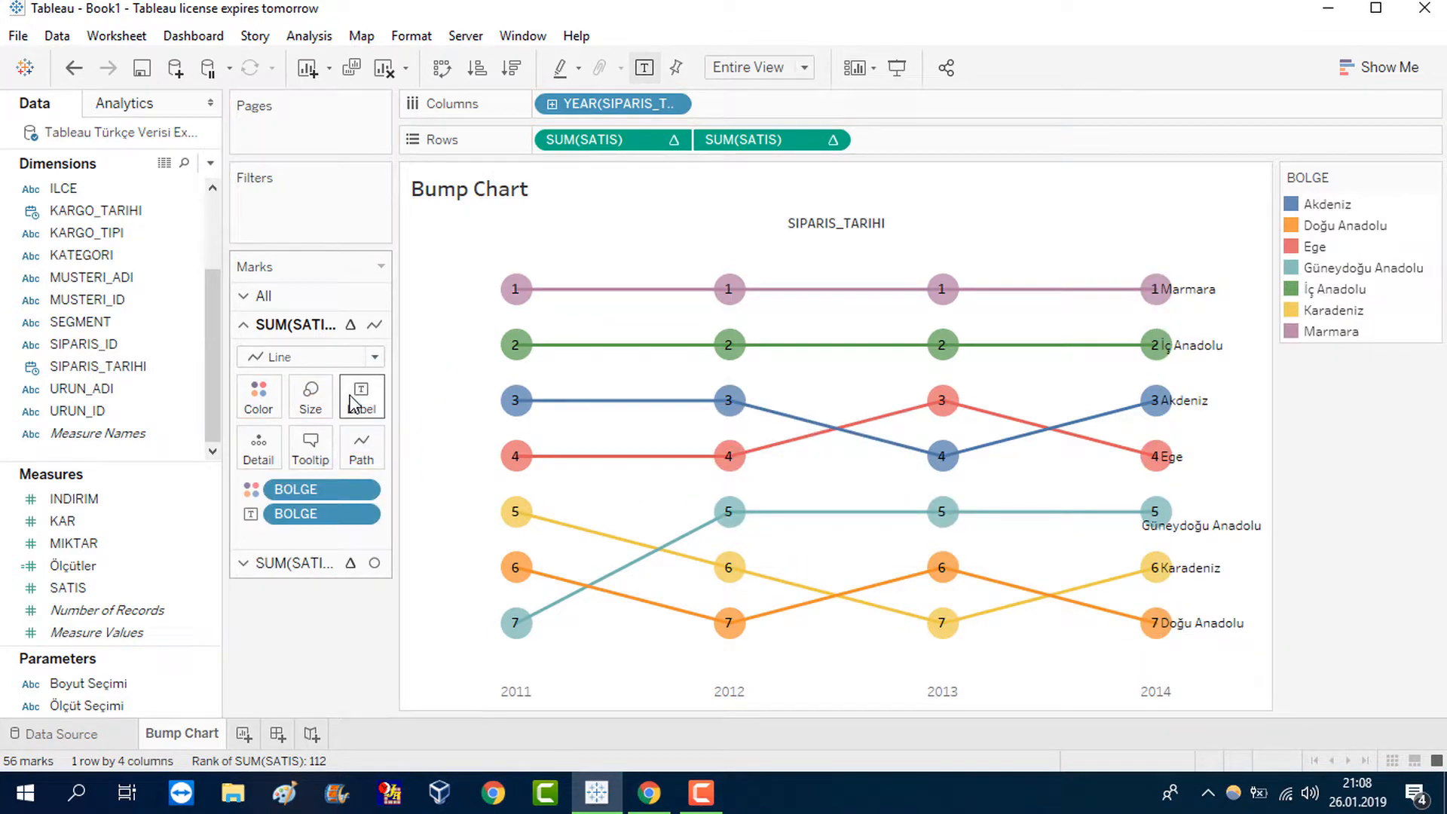
left_click(370, 411)
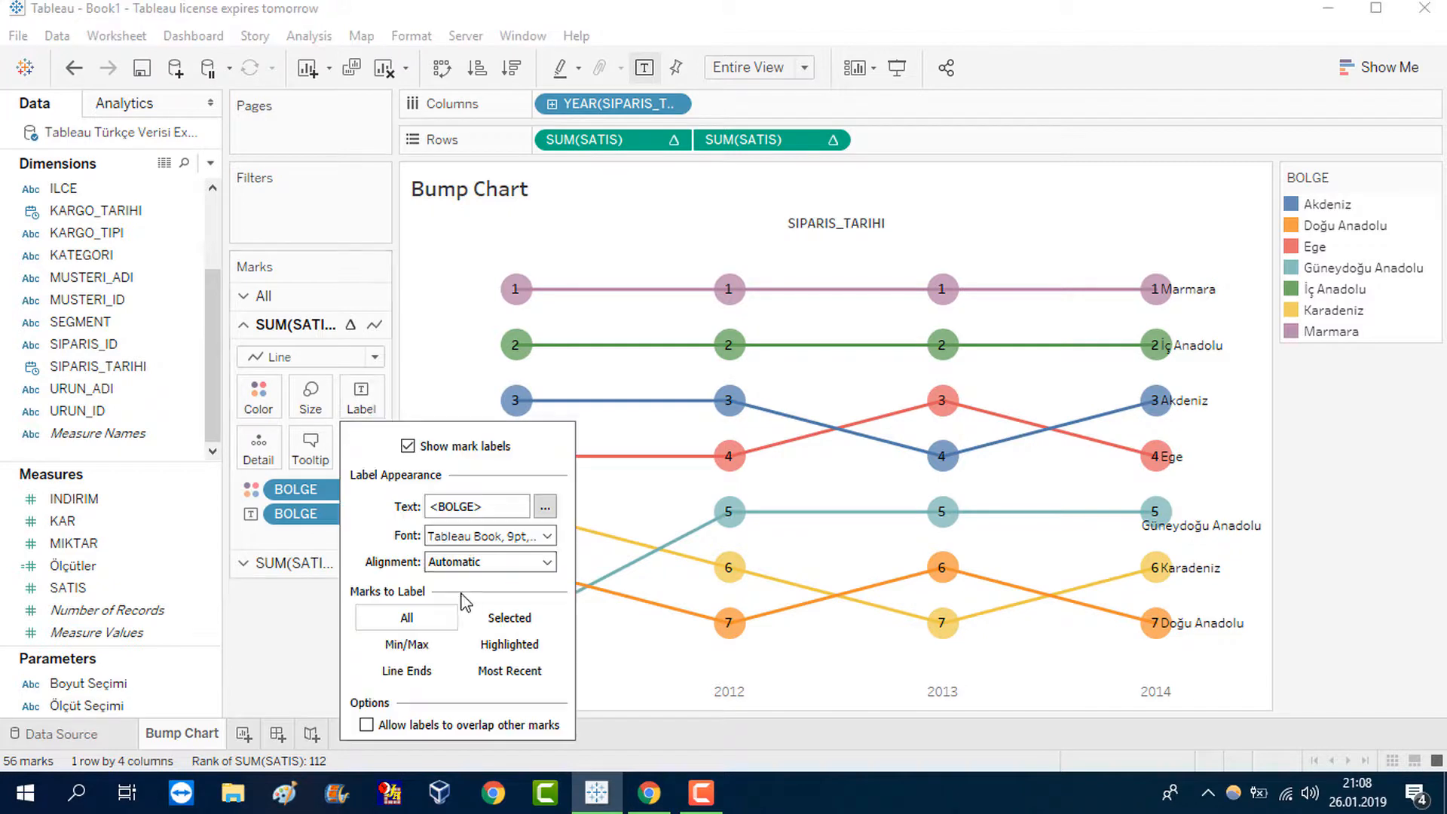
left_click(477, 563)
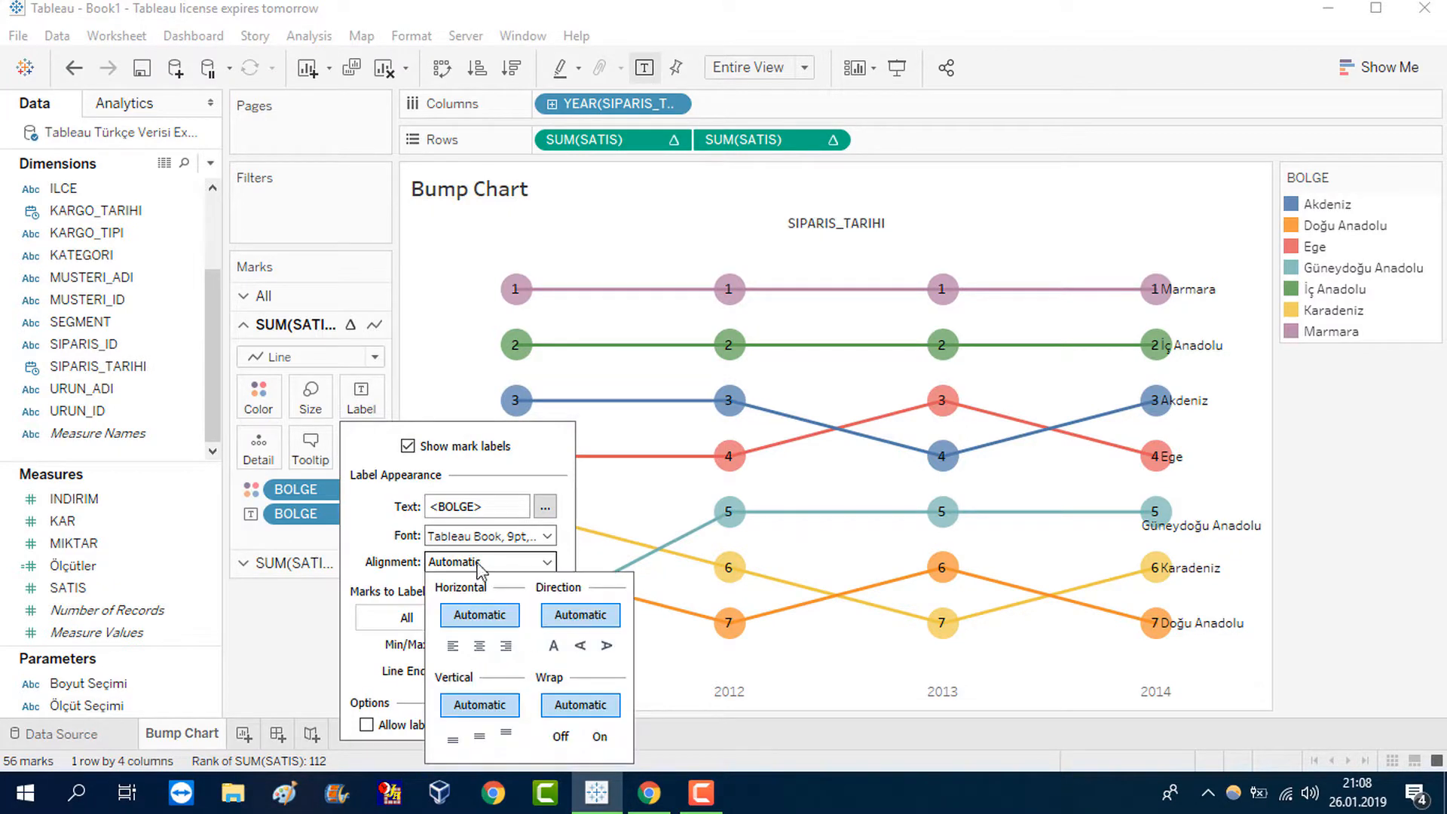
left_click(491, 646)
left_click(502, 735)
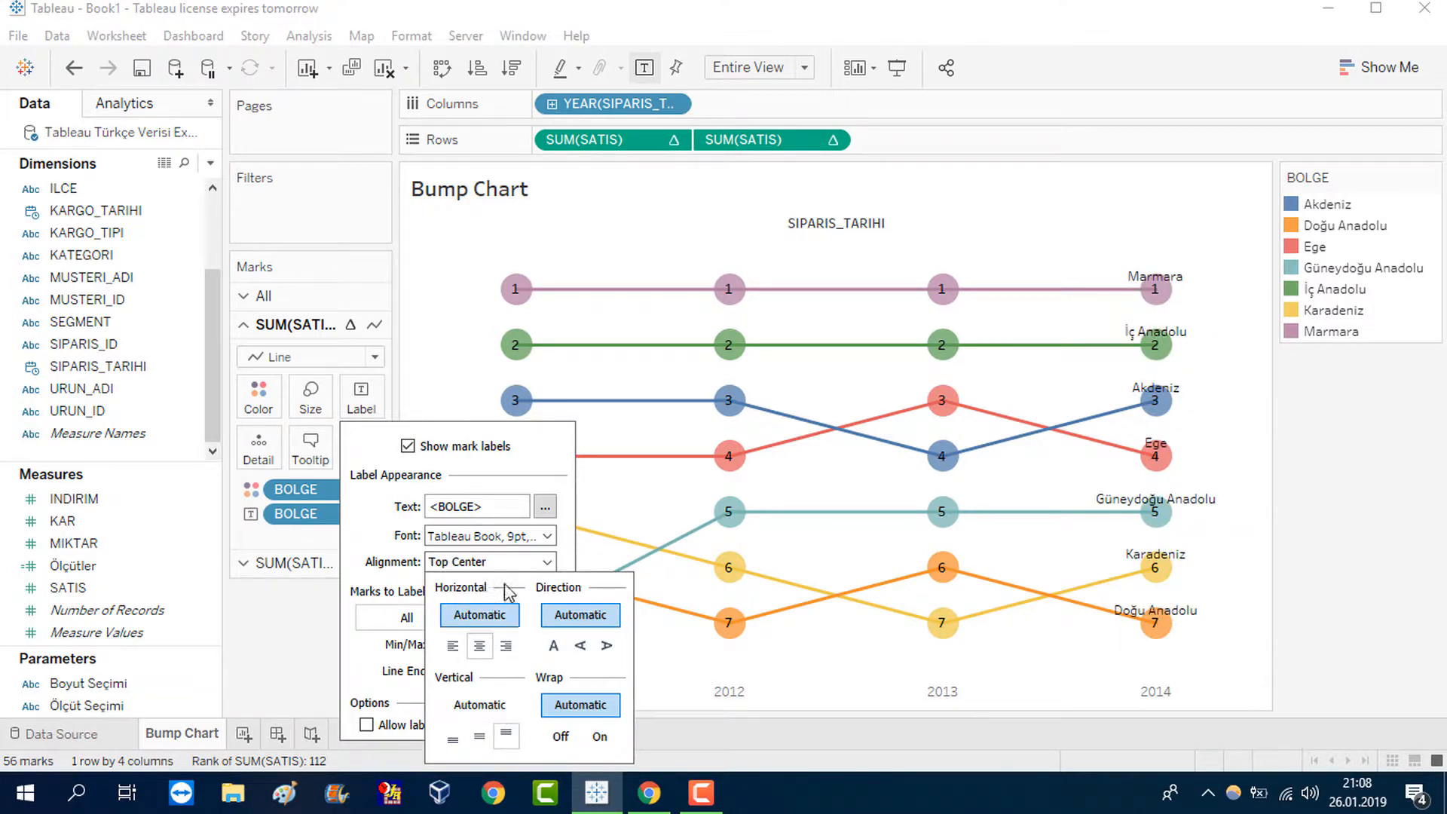
Step: Increase the font size of the BOLGE labels on the line marks
left_click(490, 536)
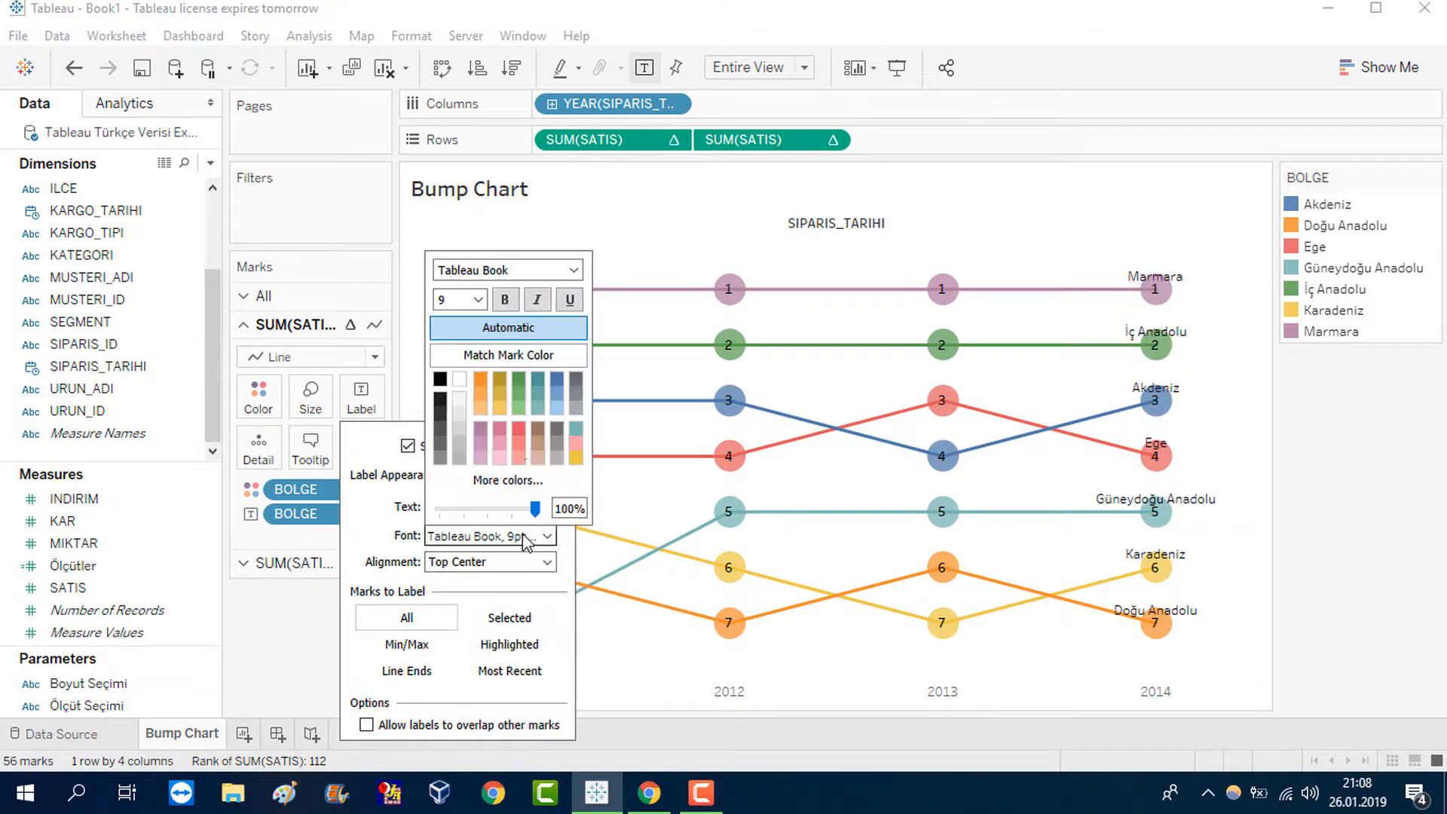
left_click(478, 299)
left_click(468, 373)
left_click(908, 260)
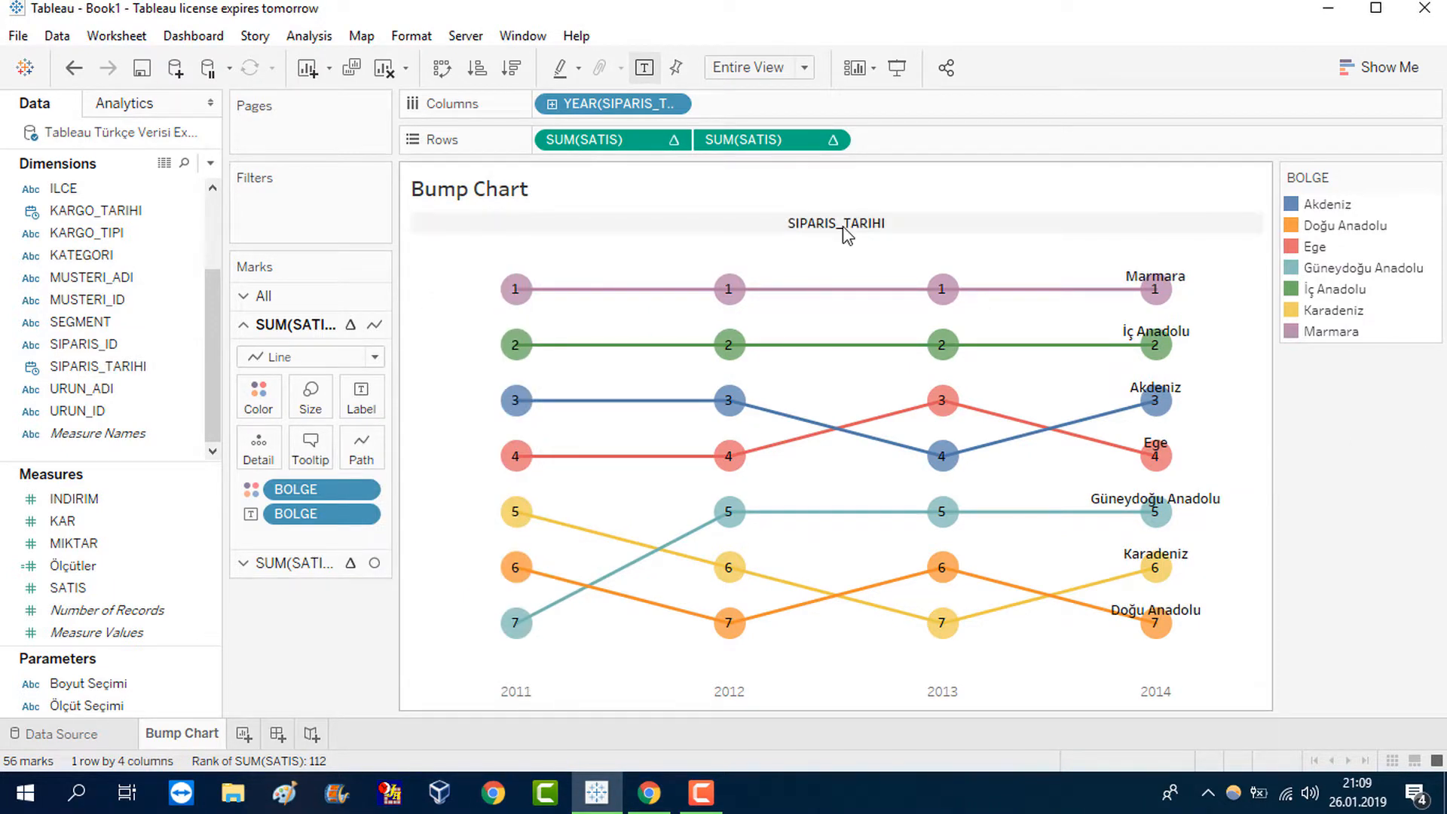
Step: Hide the SIPARIS_TARIHI field label for columns and make the year headers bold
right_click(905, 224)
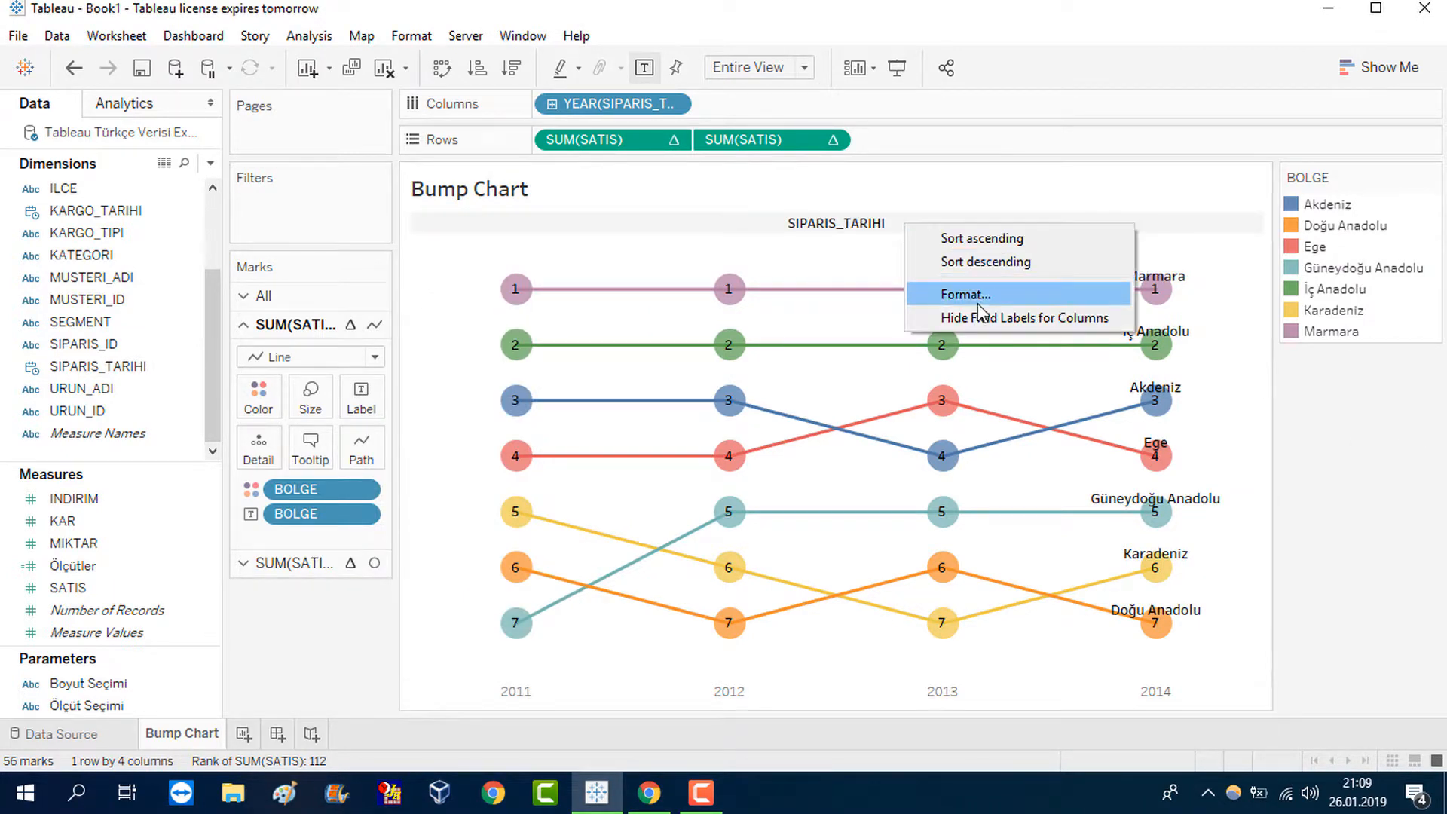
left_click(1030, 323)
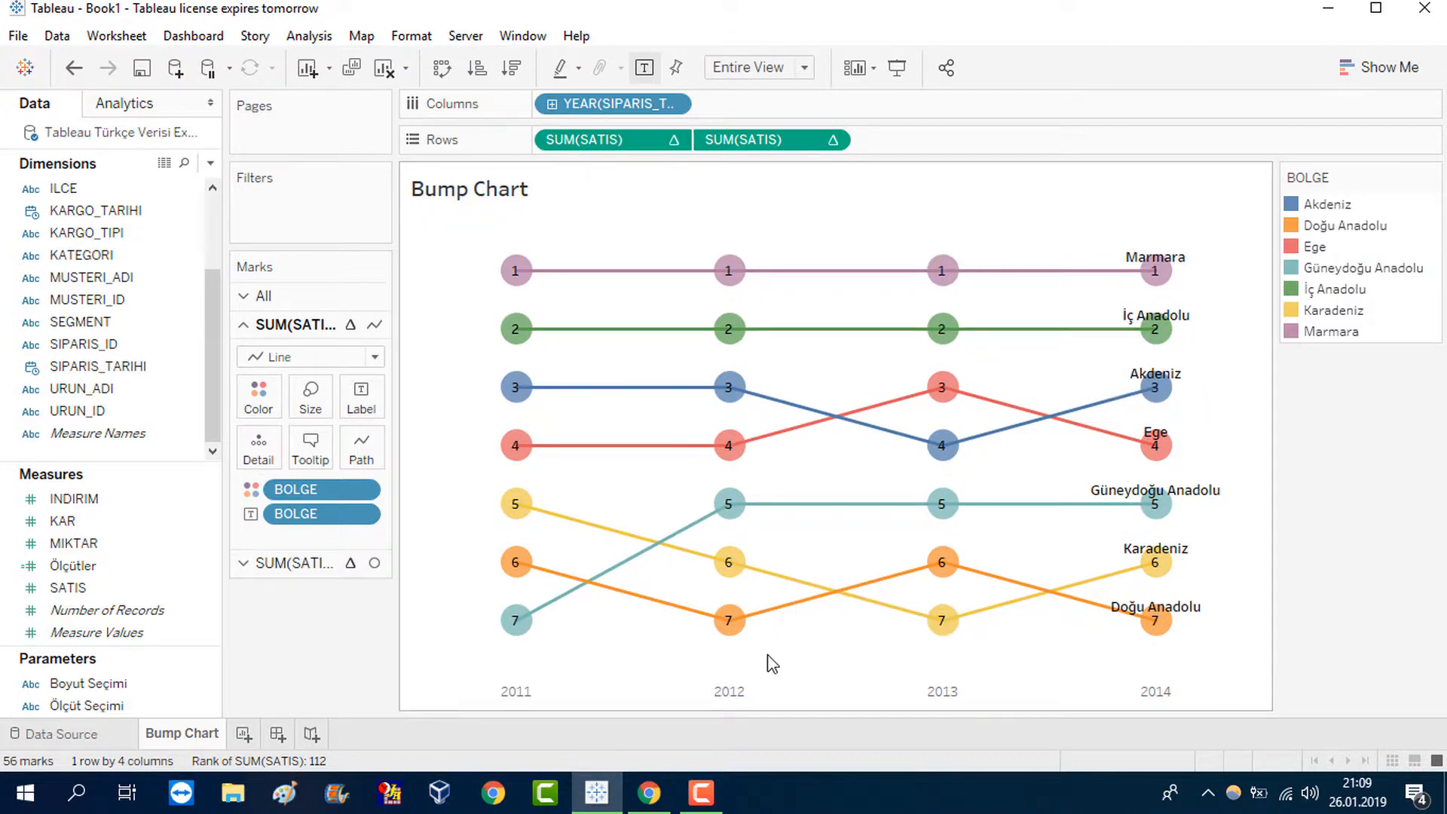
right_click(724, 700)
left_click(862, 613)
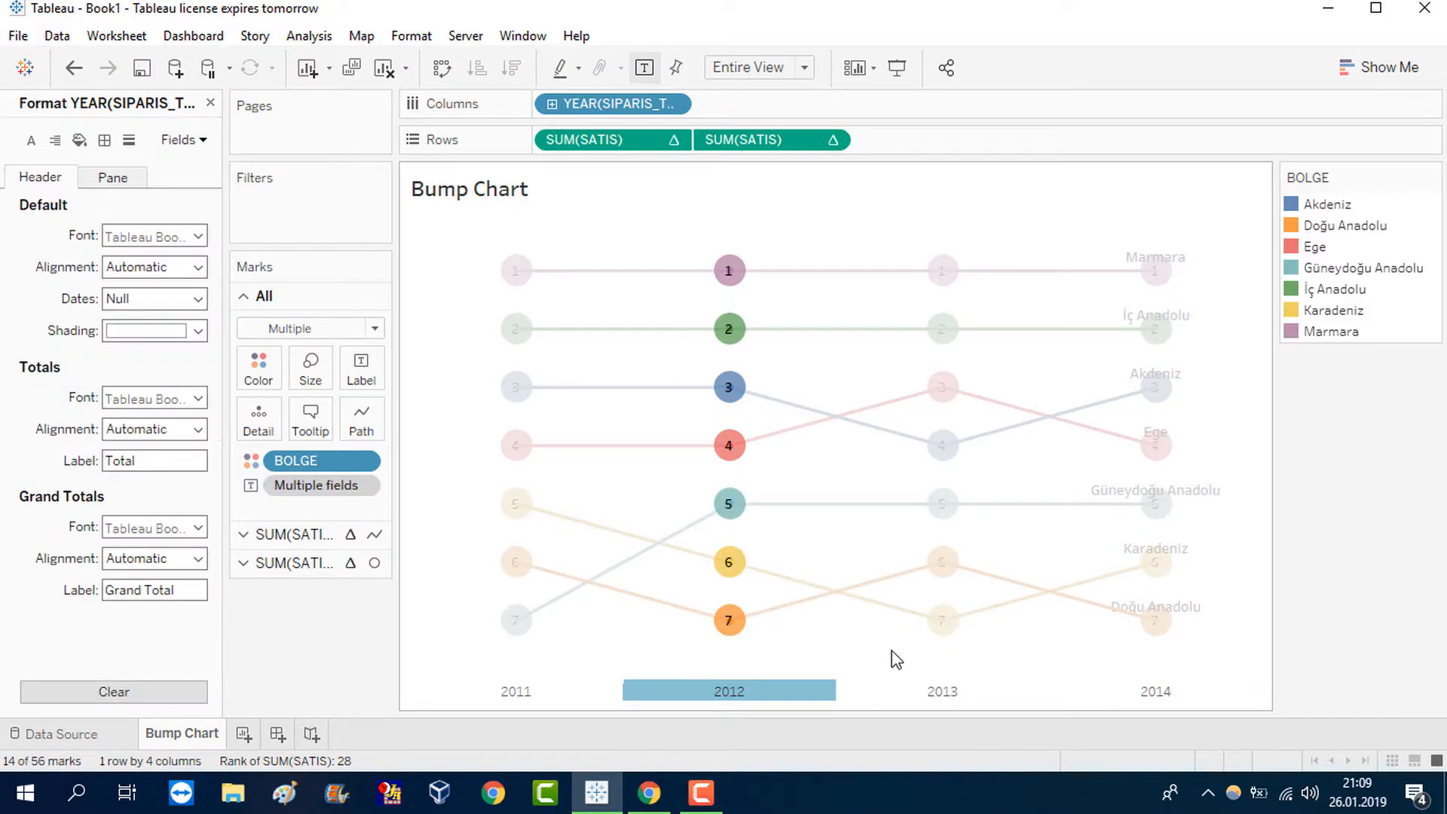
left_click(192, 236)
left_click(182, 295)
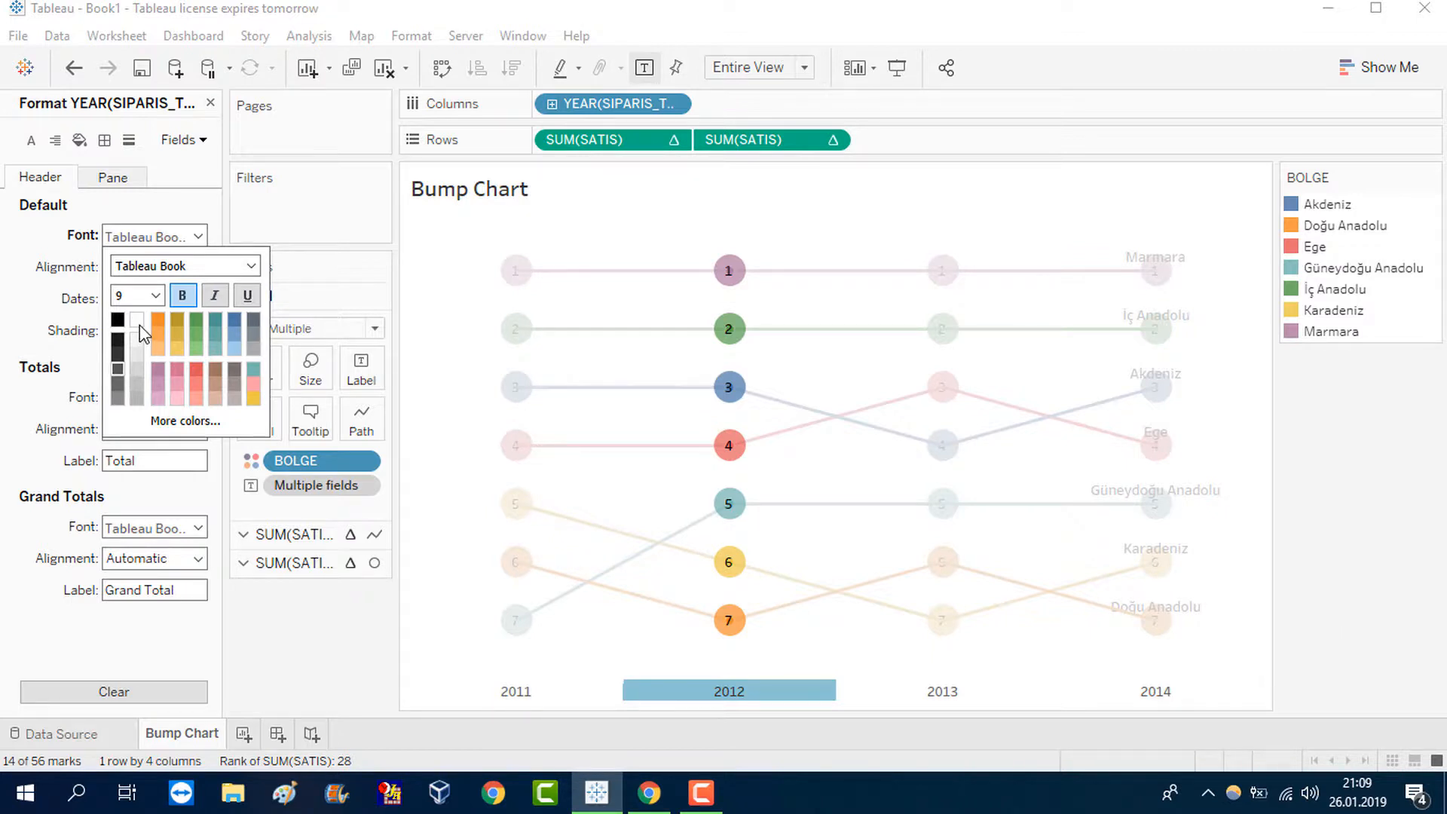
left_click(210, 103)
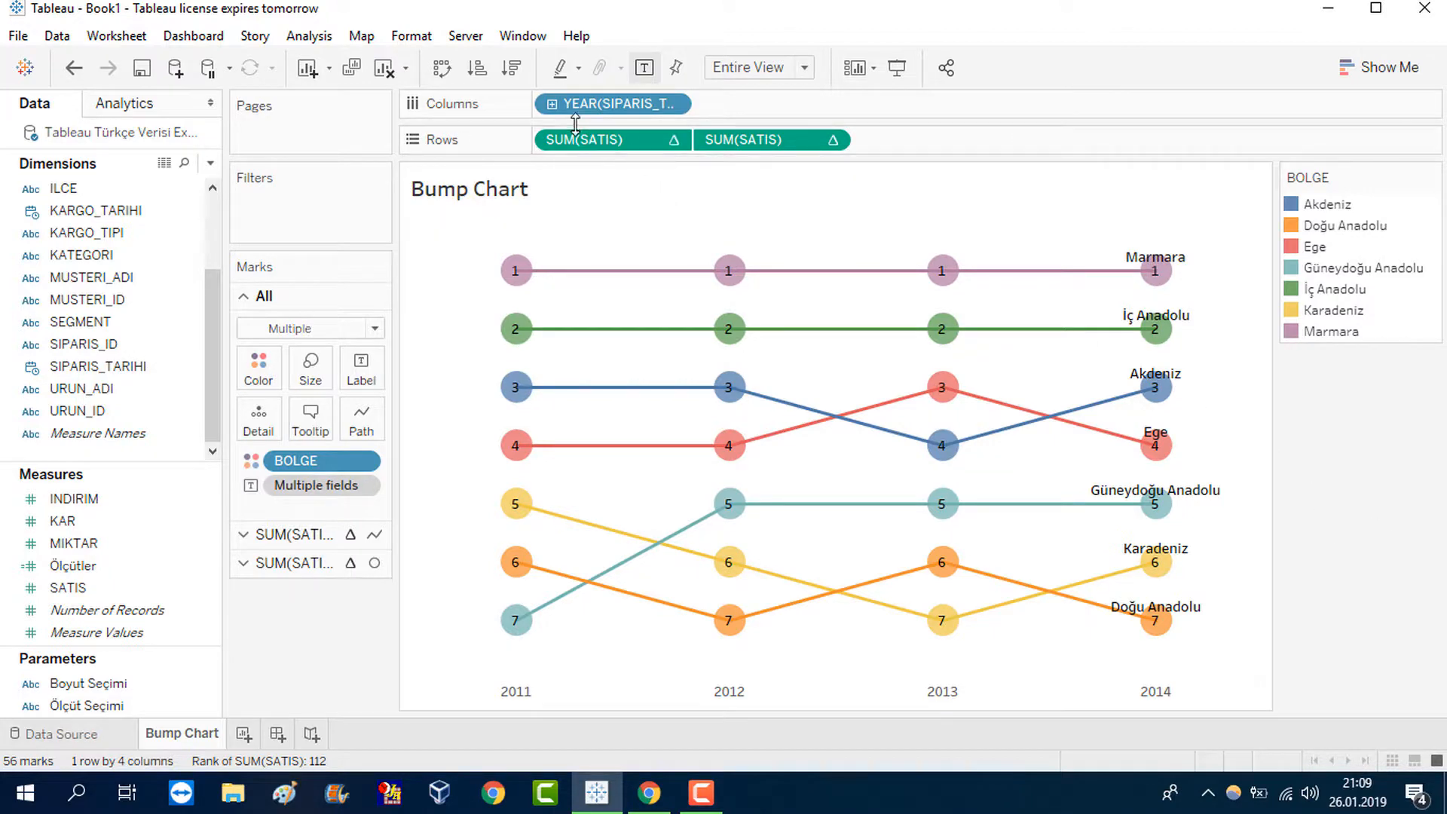
Step: Drill SIPARIS_TARIHI down to the month level and remove the quarter field from the columns
left_click(552, 106)
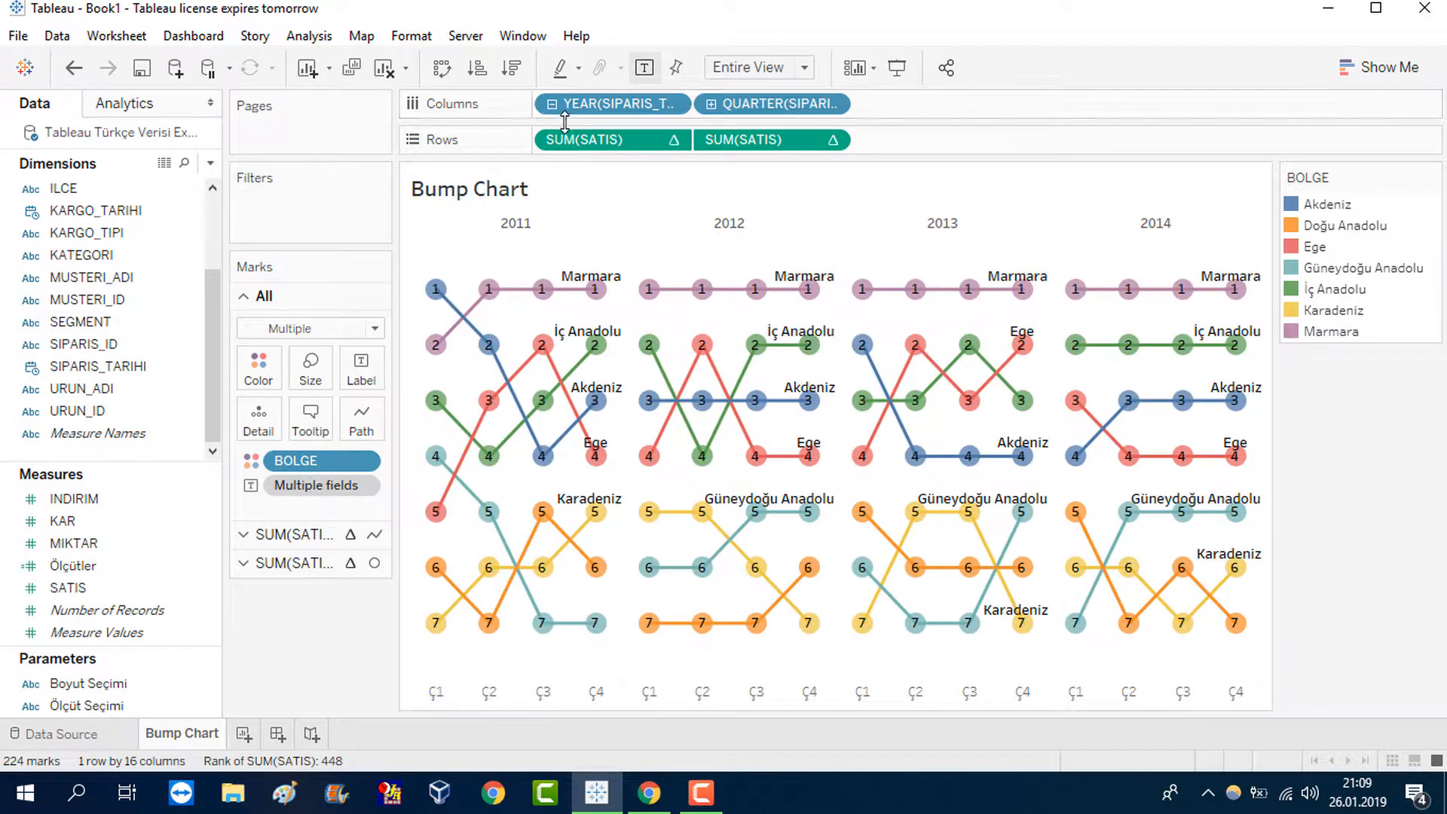
left_click(711, 105)
left_click_drag(769, 105, 364, 637)
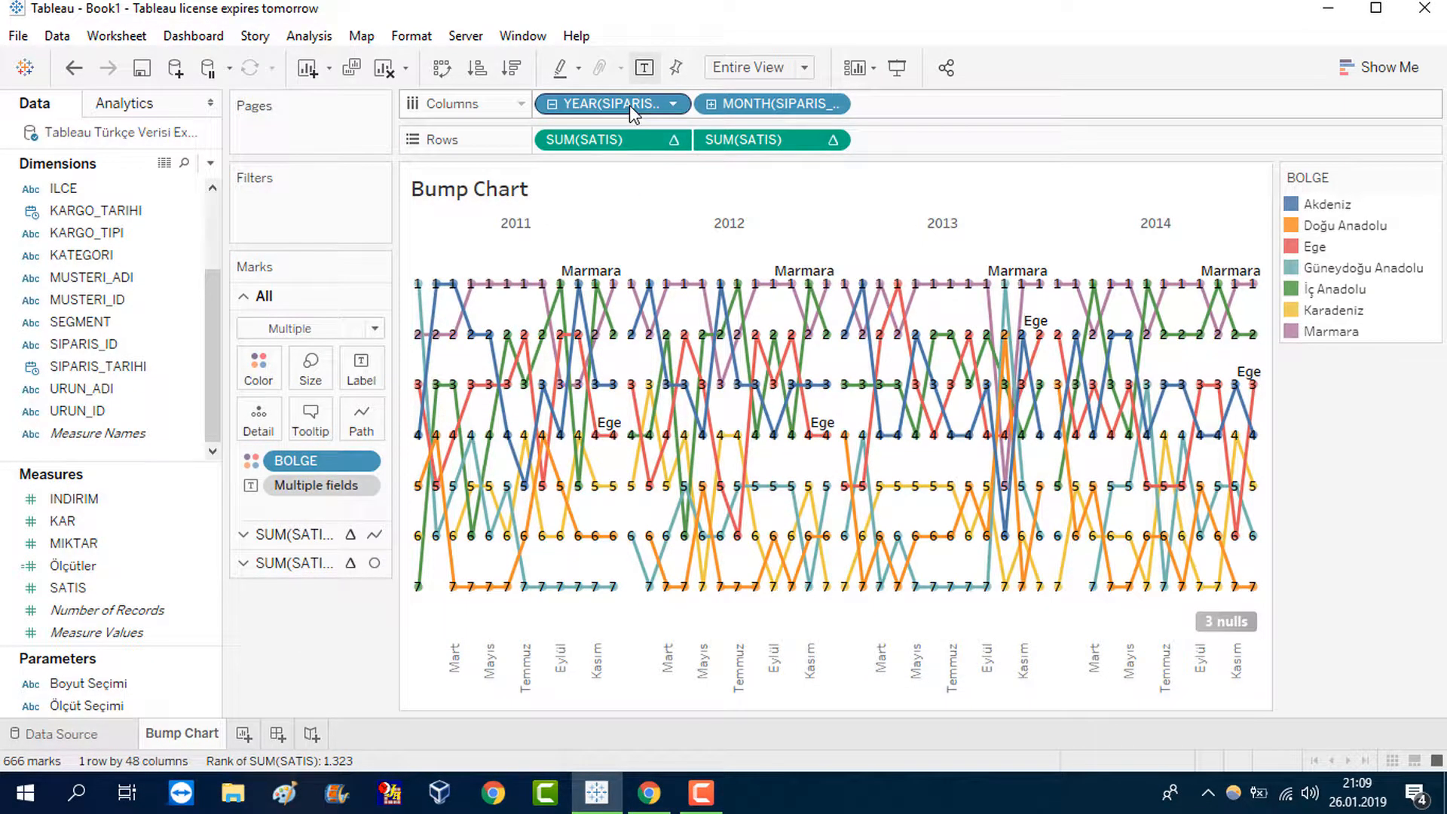
Step: Replace the YEAR(SIPARIS_TARIHI) field in the columns with a visible year filter shown as a Single Value (list)
right_click(630, 105)
left_click(713, 45)
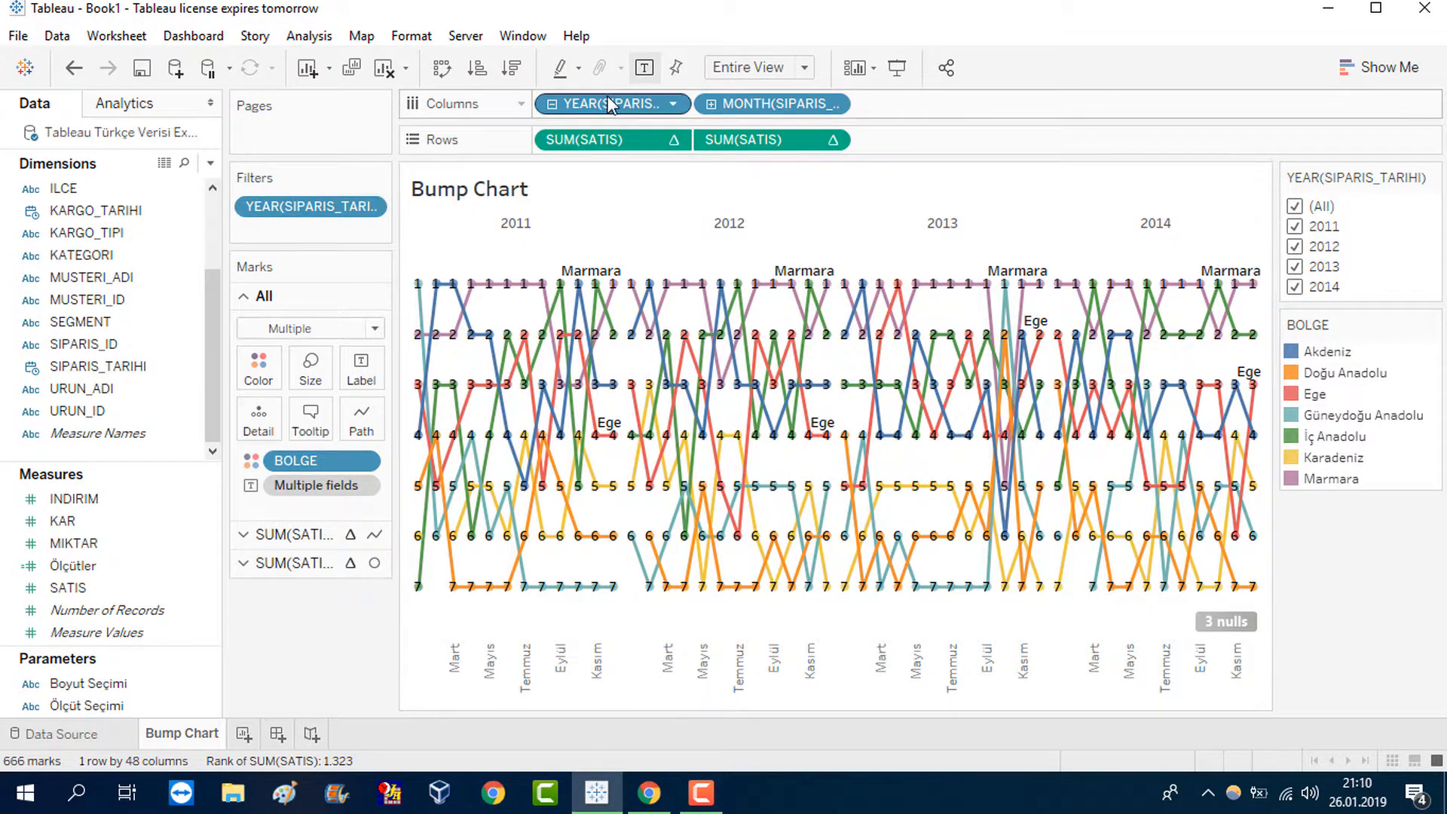
left_click_drag(611, 106, 368, 664)
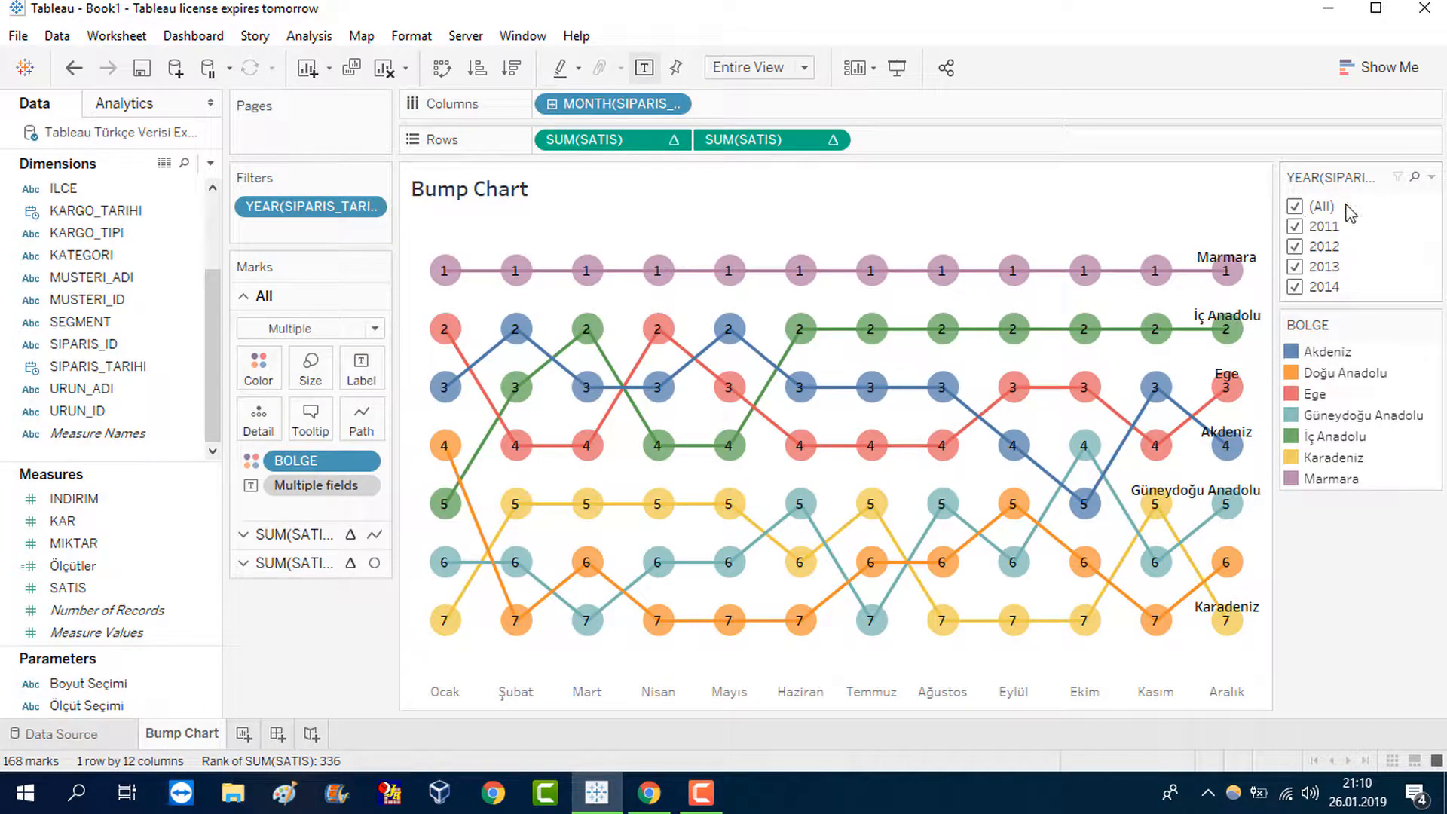
left_click(1433, 179)
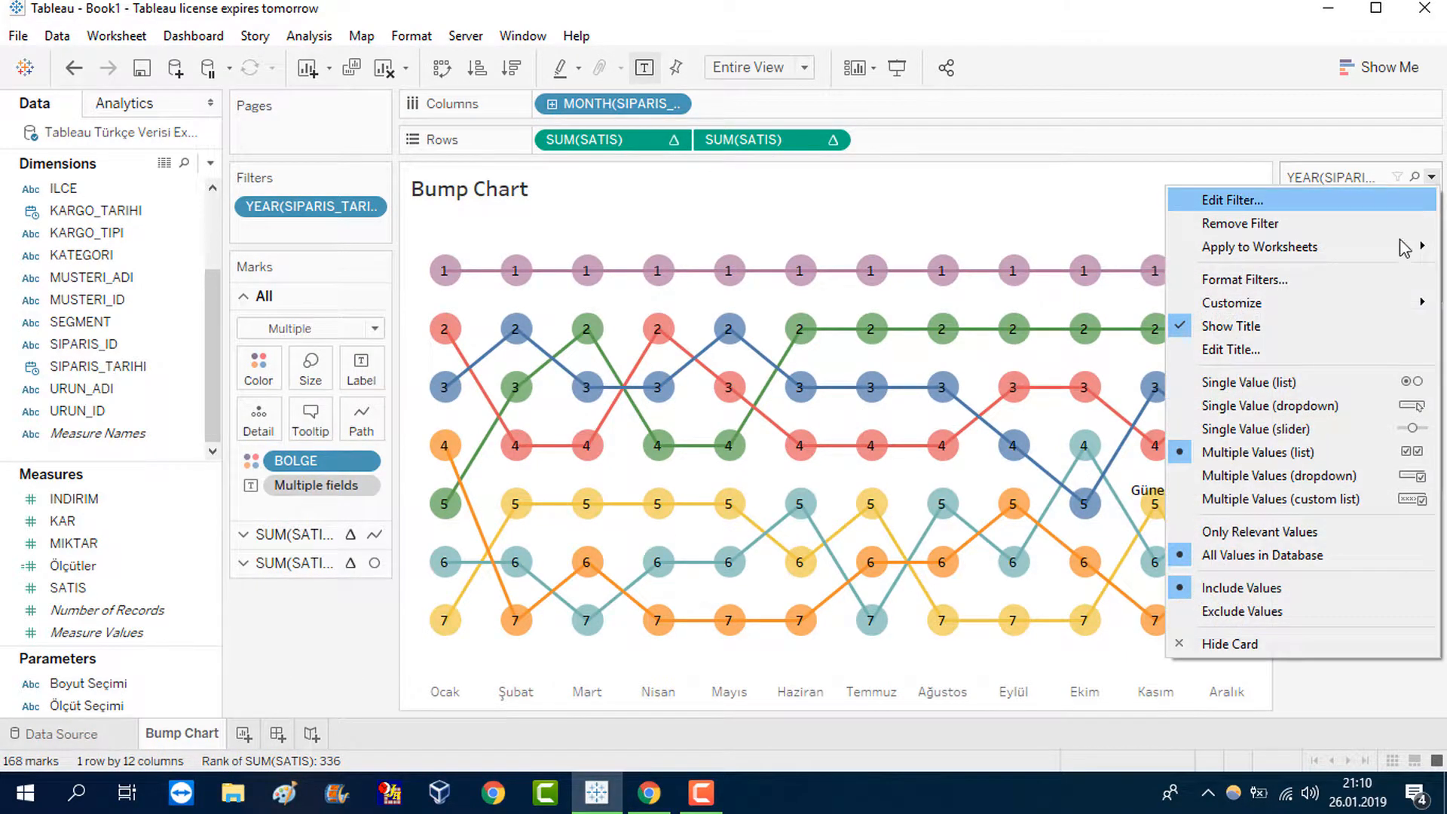
left_click(1336, 383)
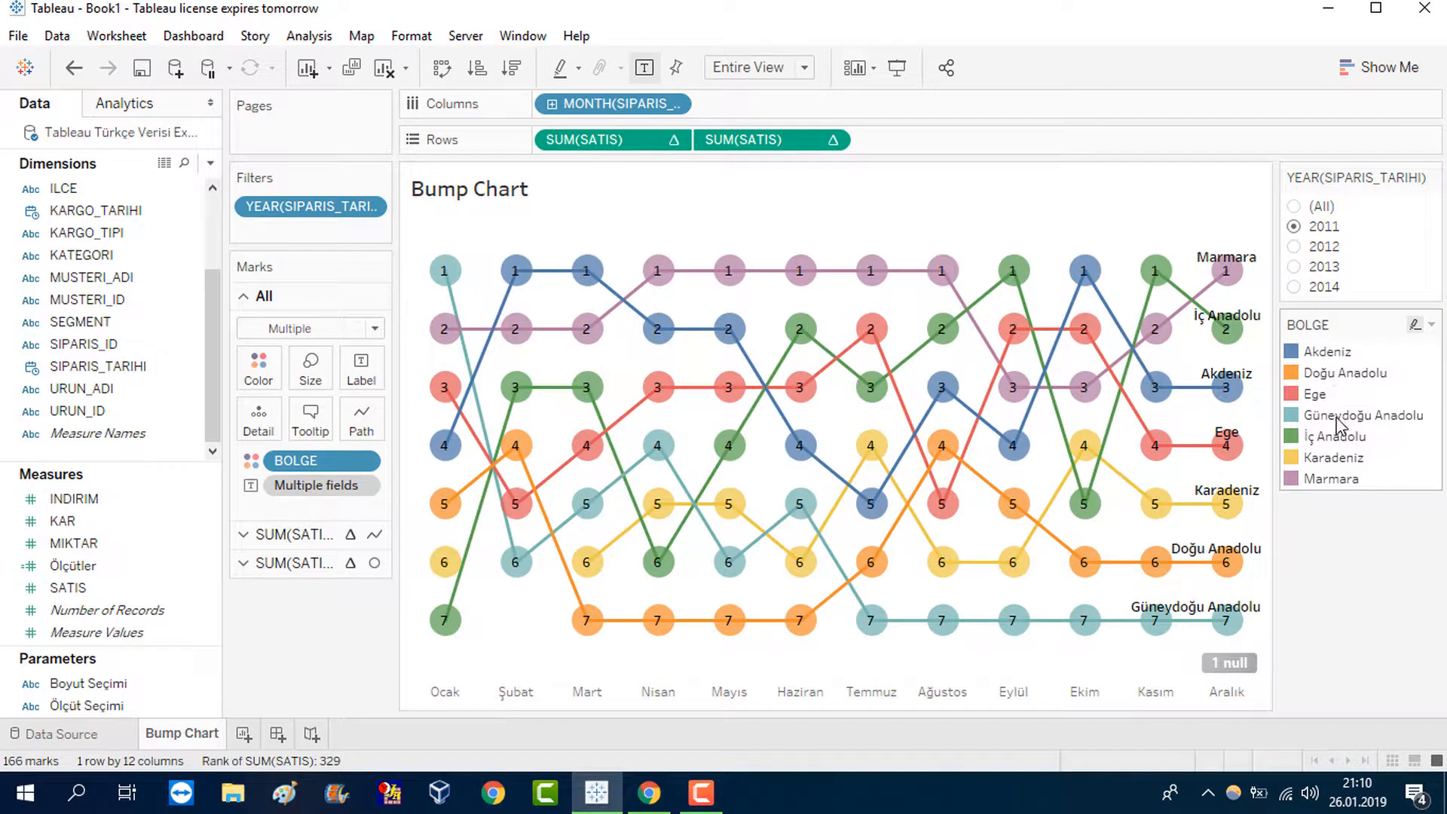
Step: Go through the years in the filter, ending on 2014, and hide the null values indicator
left_click(1295, 247)
left_click(1295, 227)
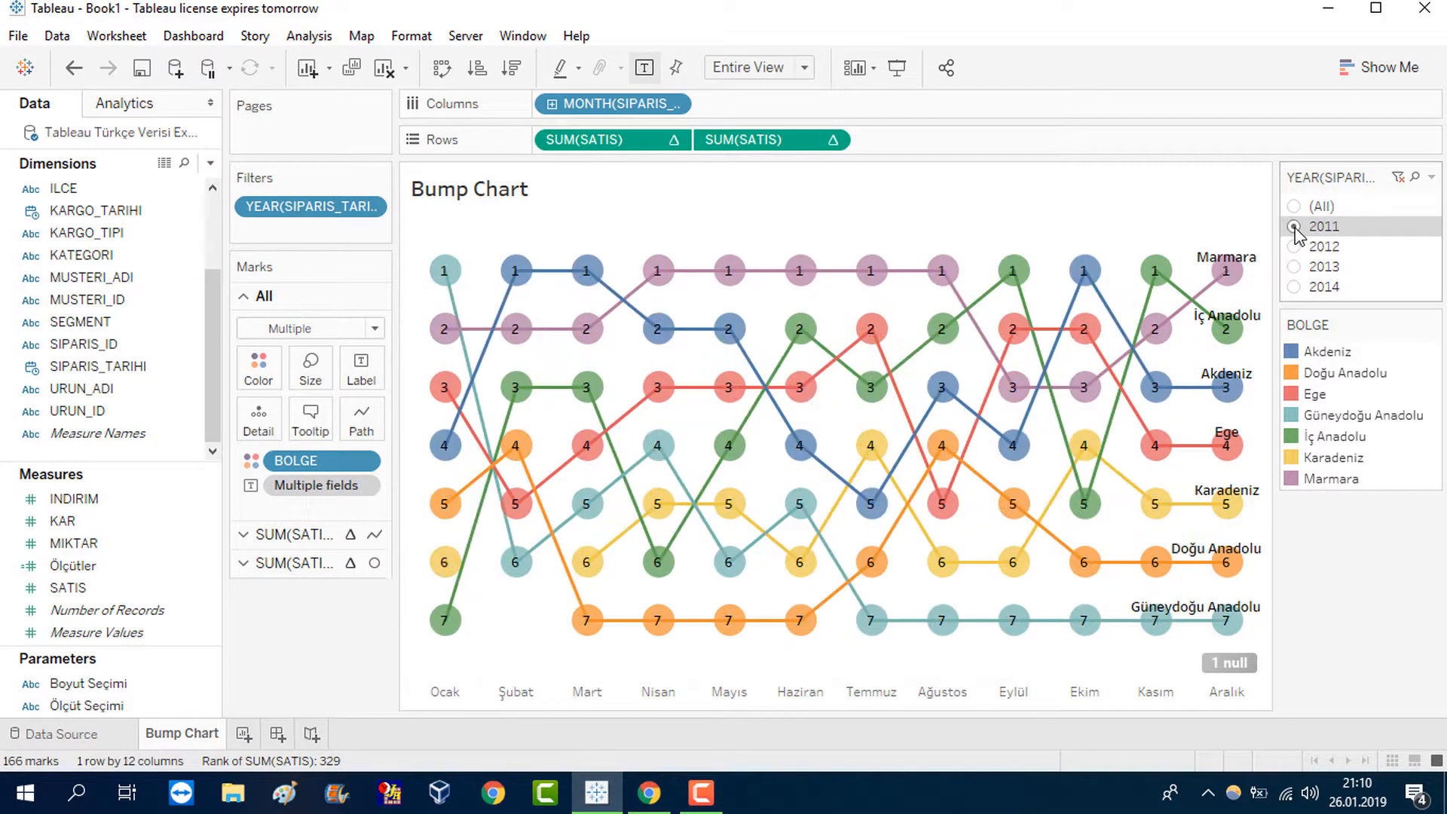
left_click(1294, 246)
left_click(1294, 267)
left_click(1295, 287)
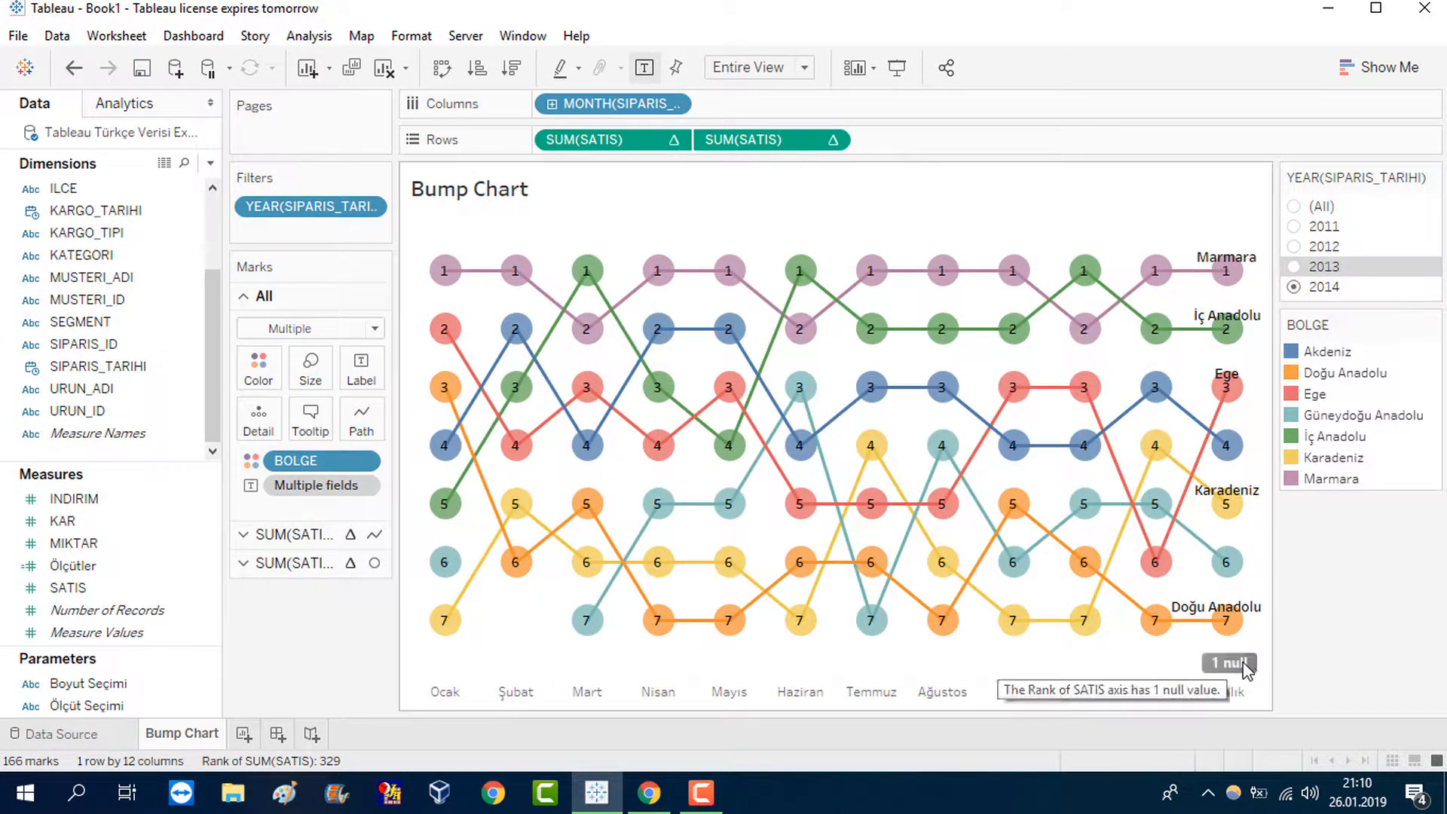
right_click(1245, 665)
left_click(1316, 677)
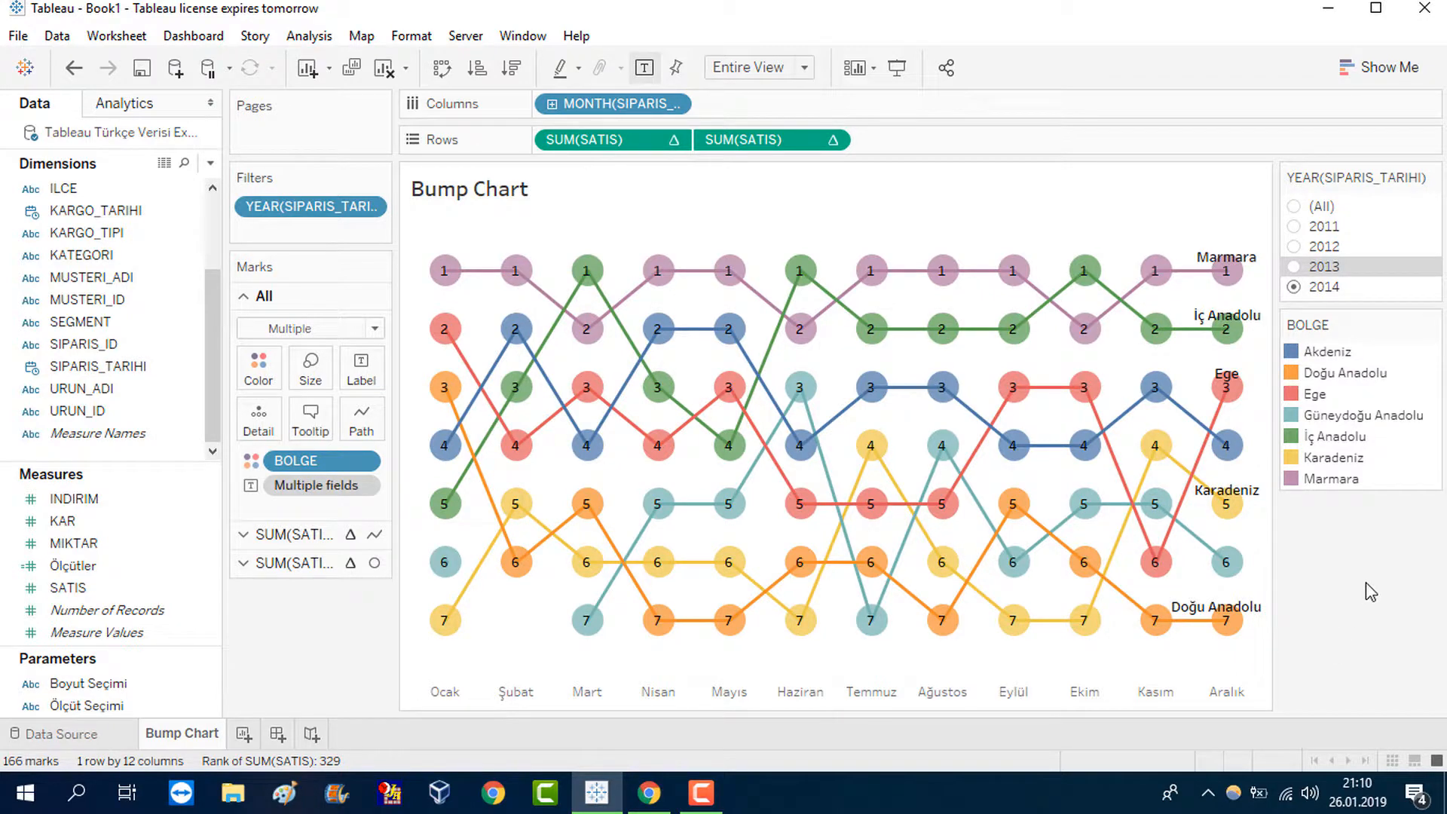
Step: Add a worksheet highlight action for the Bump Chart sheet that runs on Hover and targets only the BOLGE field
left_click(134, 39)
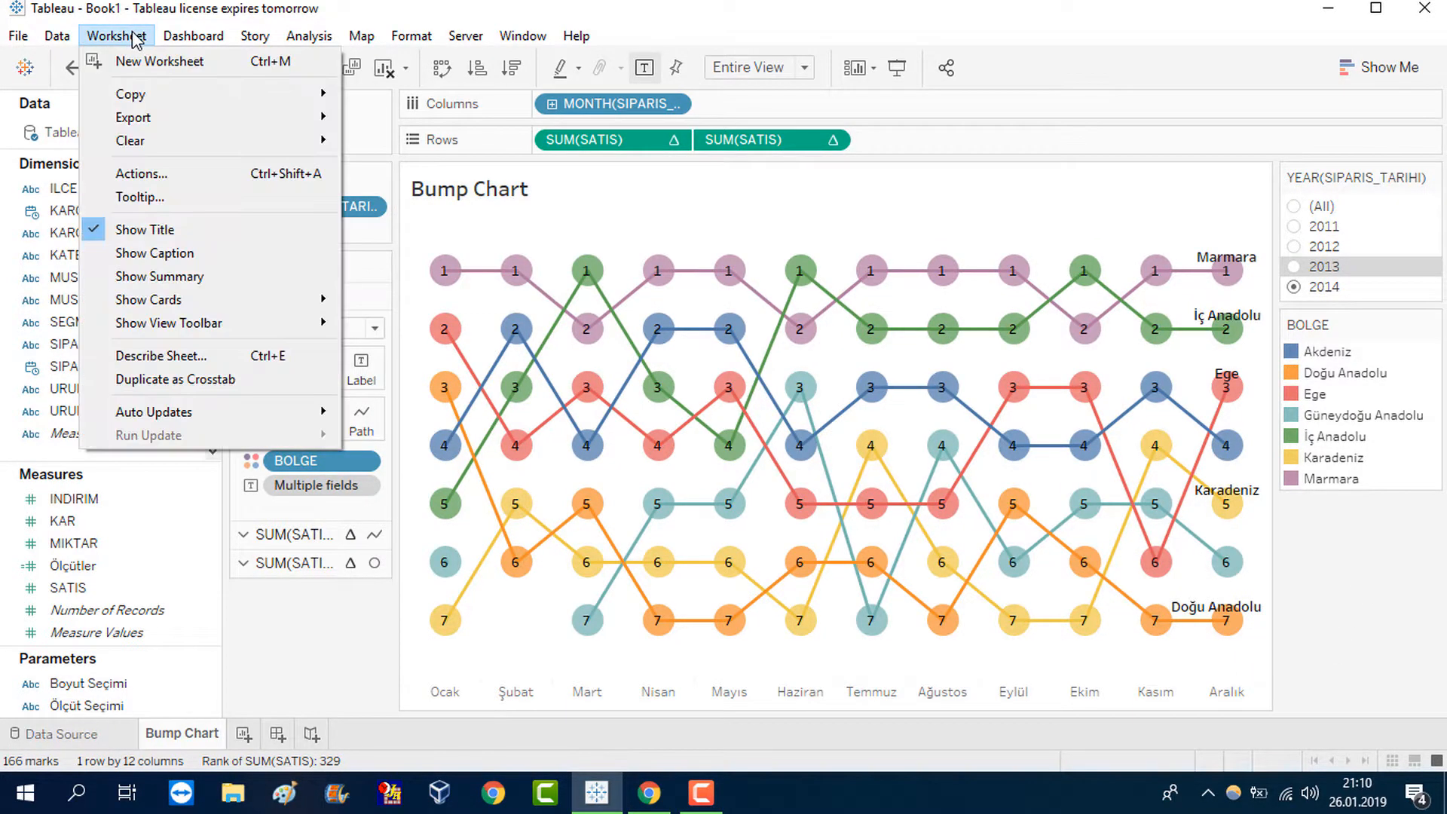
left_click(227, 172)
left_click(478, 497)
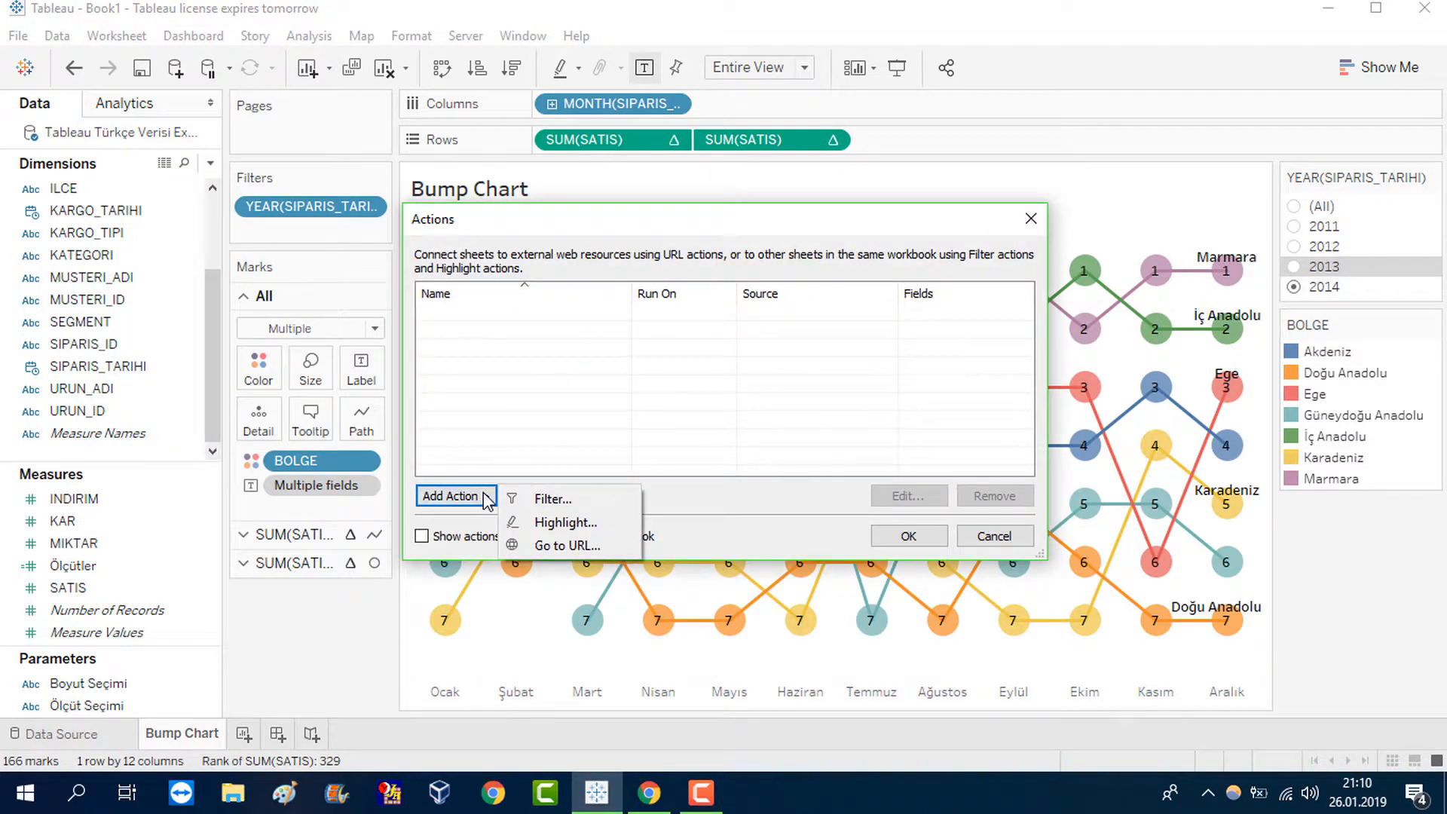
left_click(522, 523)
left_click(579, 542)
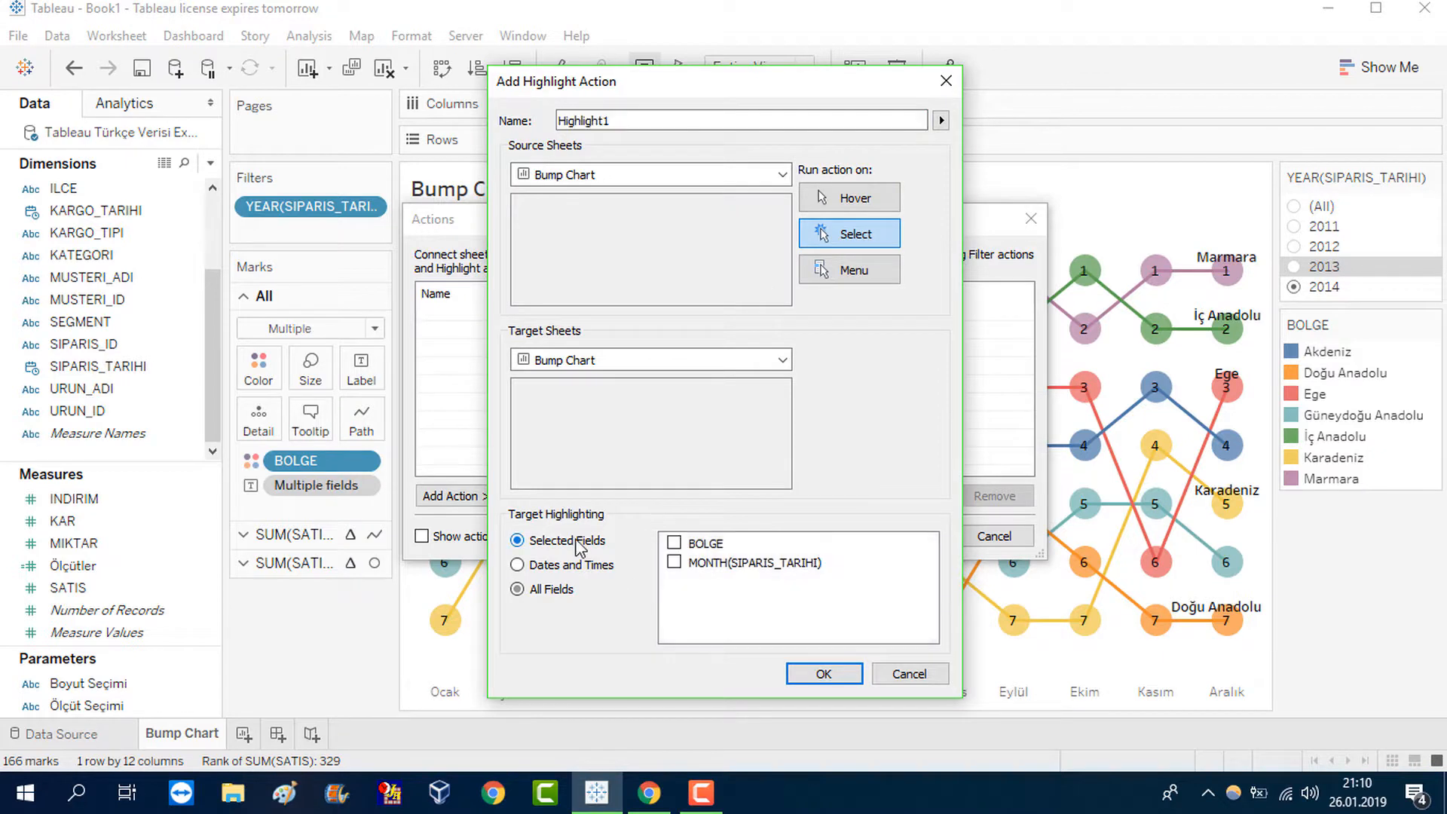
left_click(887, 197)
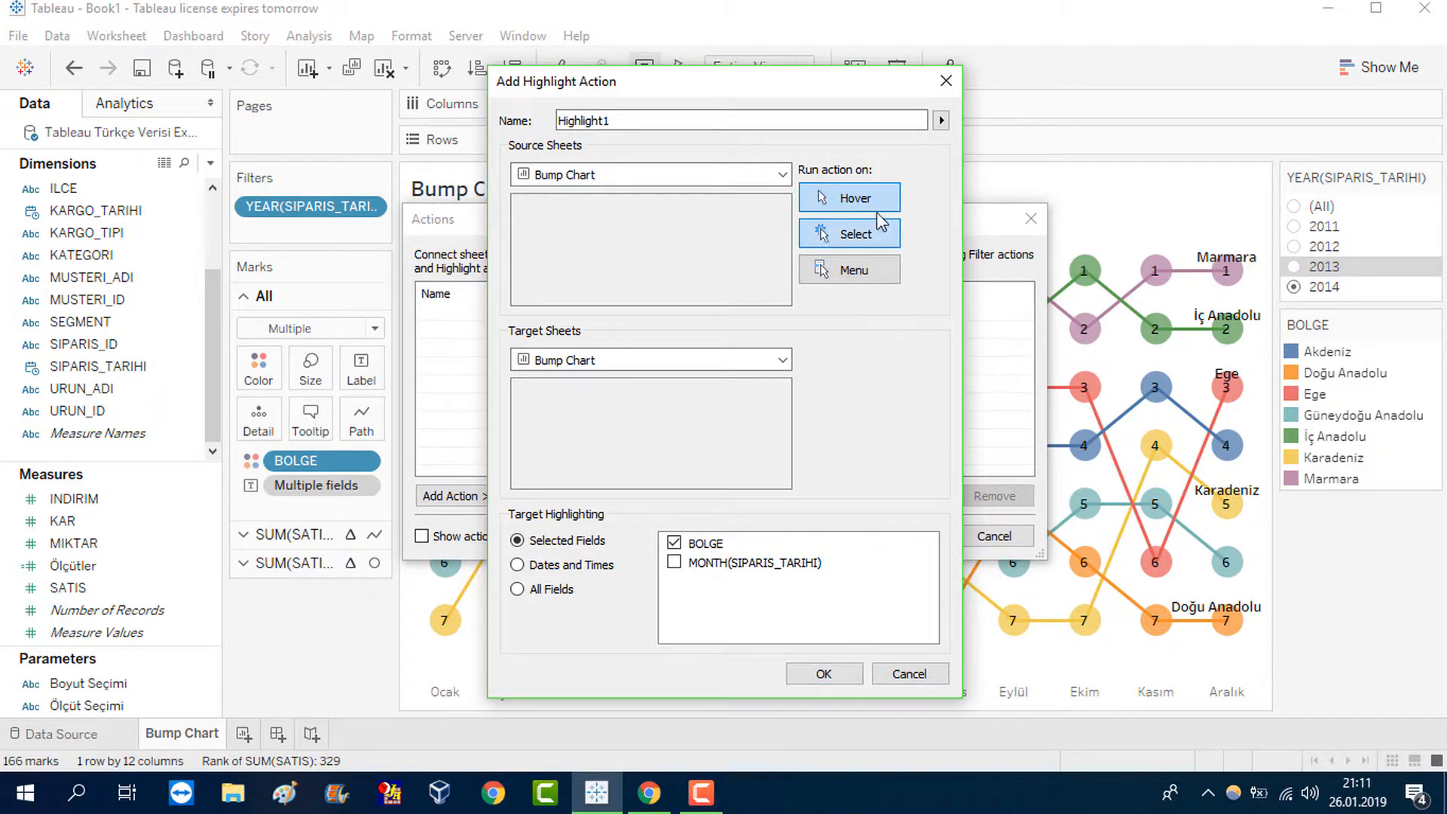
left_click(822, 675)
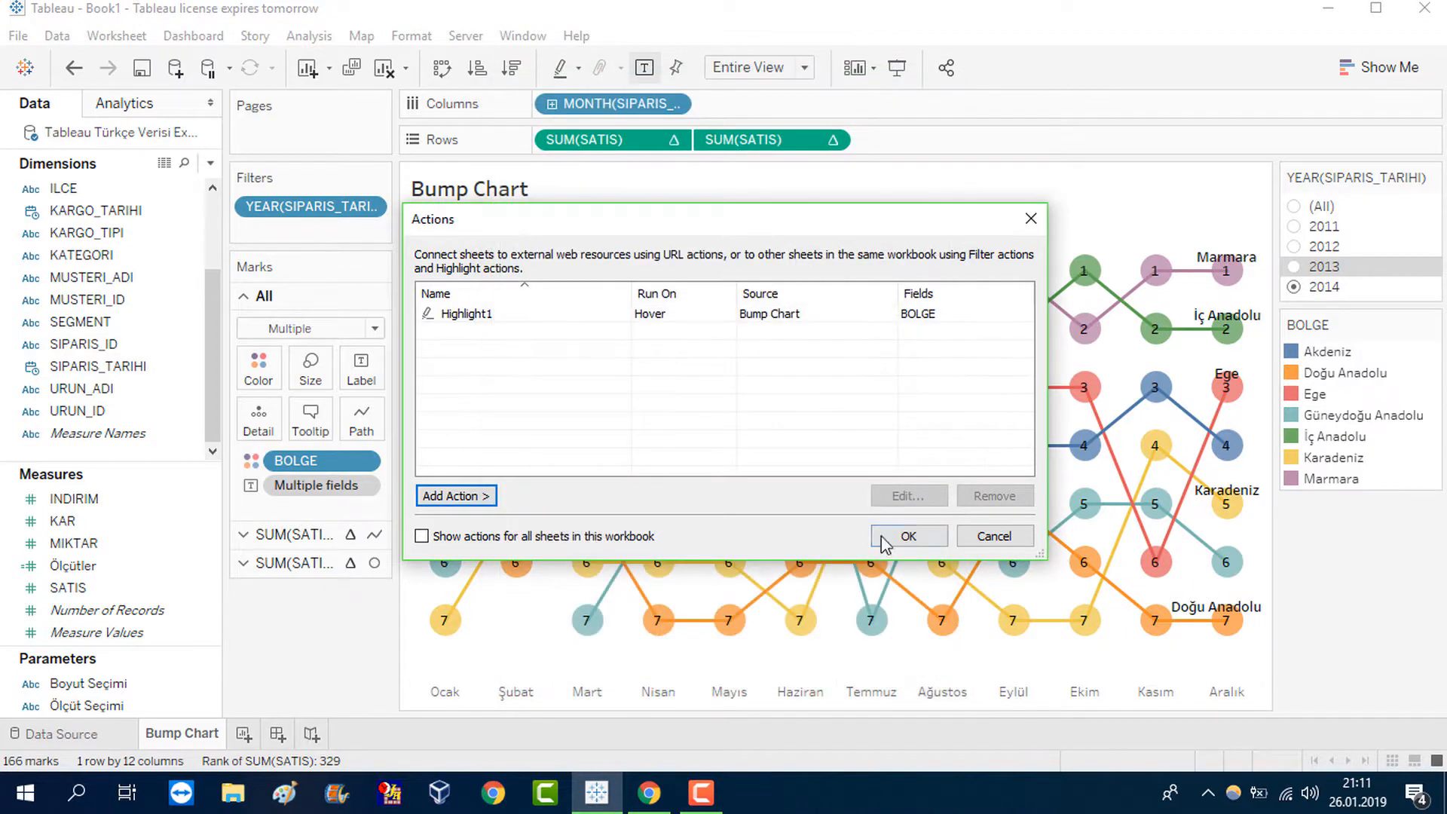
left_click(923, 530)
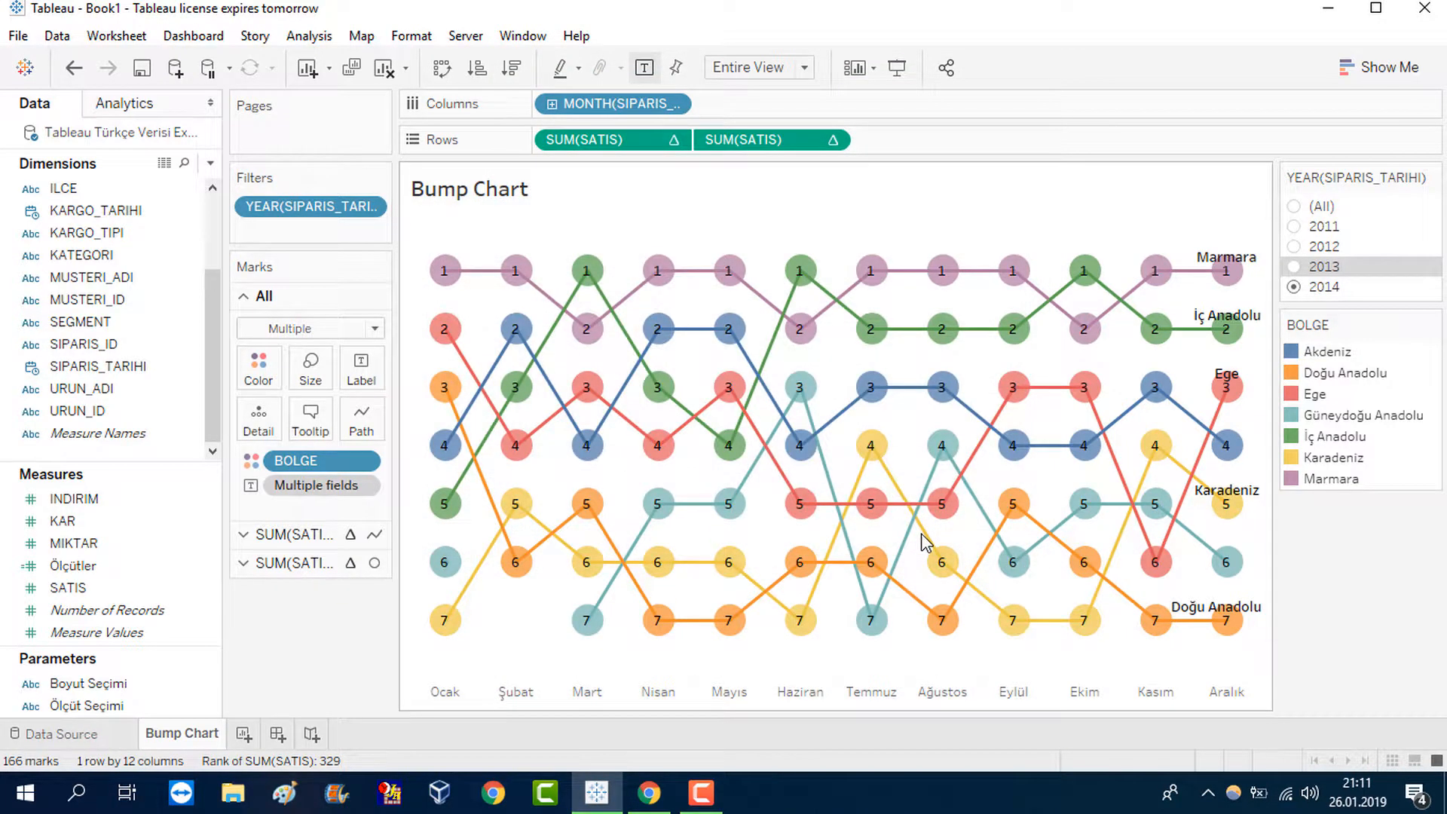
Step: Allow the region name labels on the line marks to overlap other marks
mouse_move(872, 386)
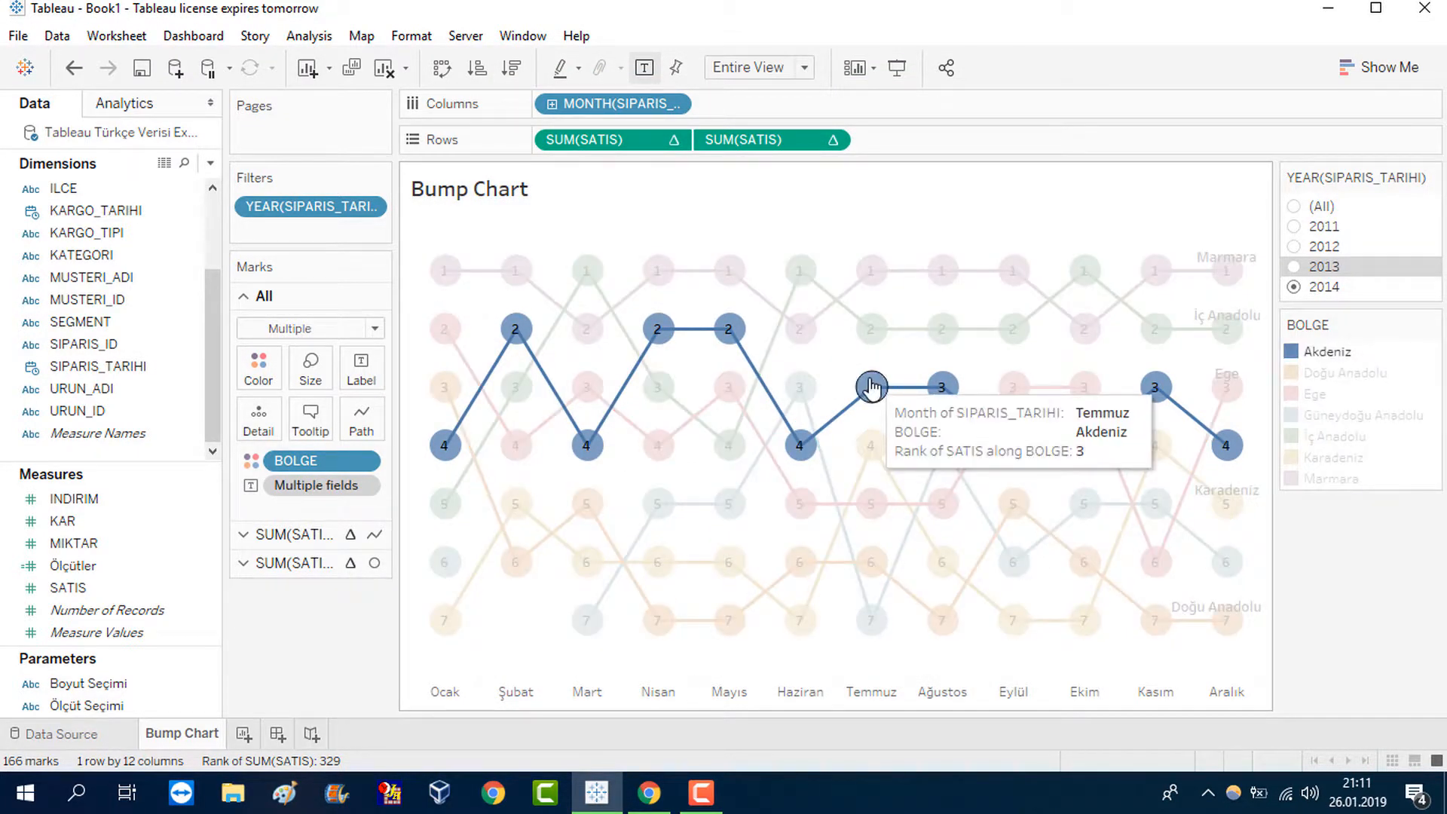
mouse_move(962, 328)
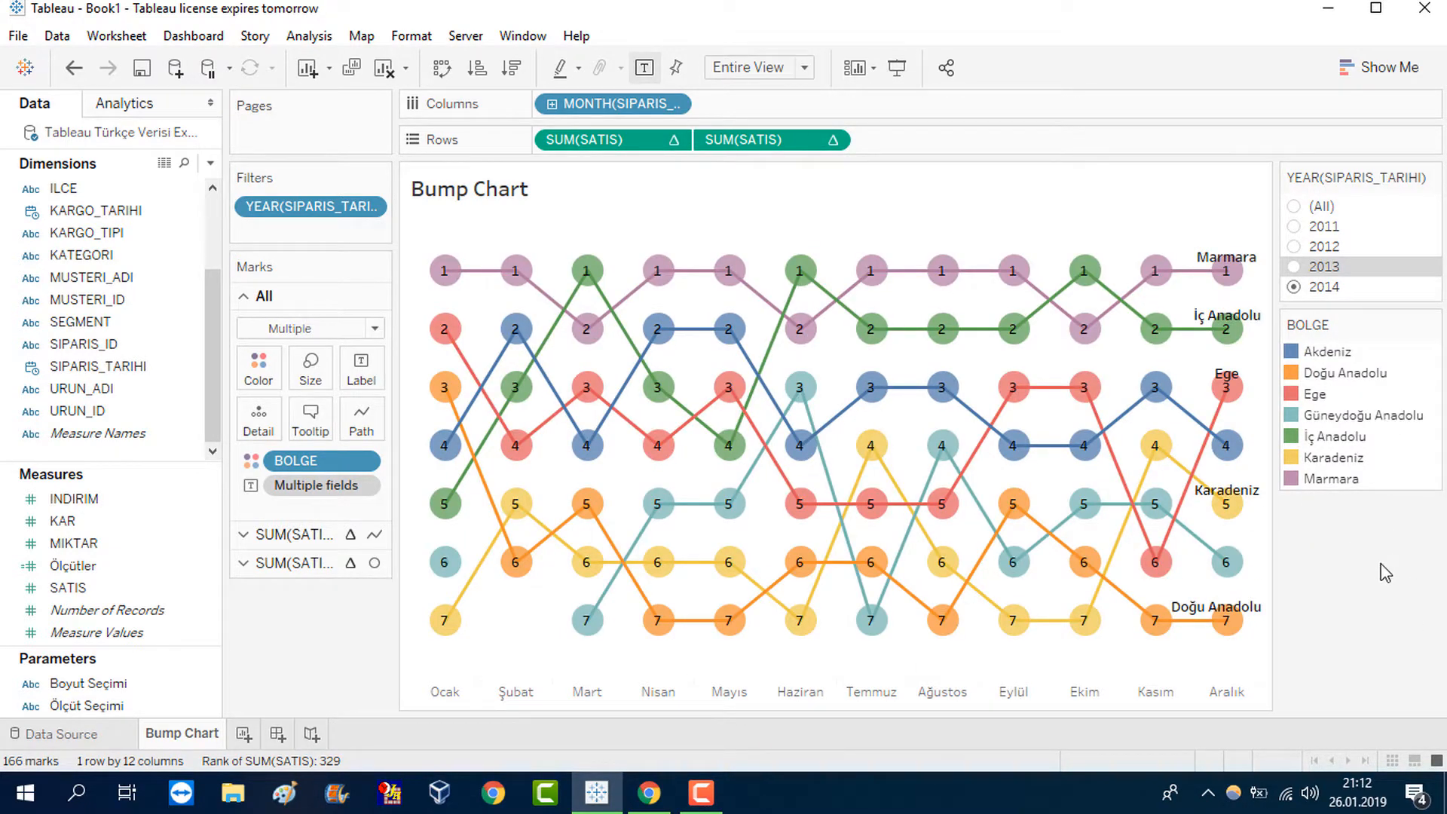
mouse_move(1241, 458)
left_click(294, 535)
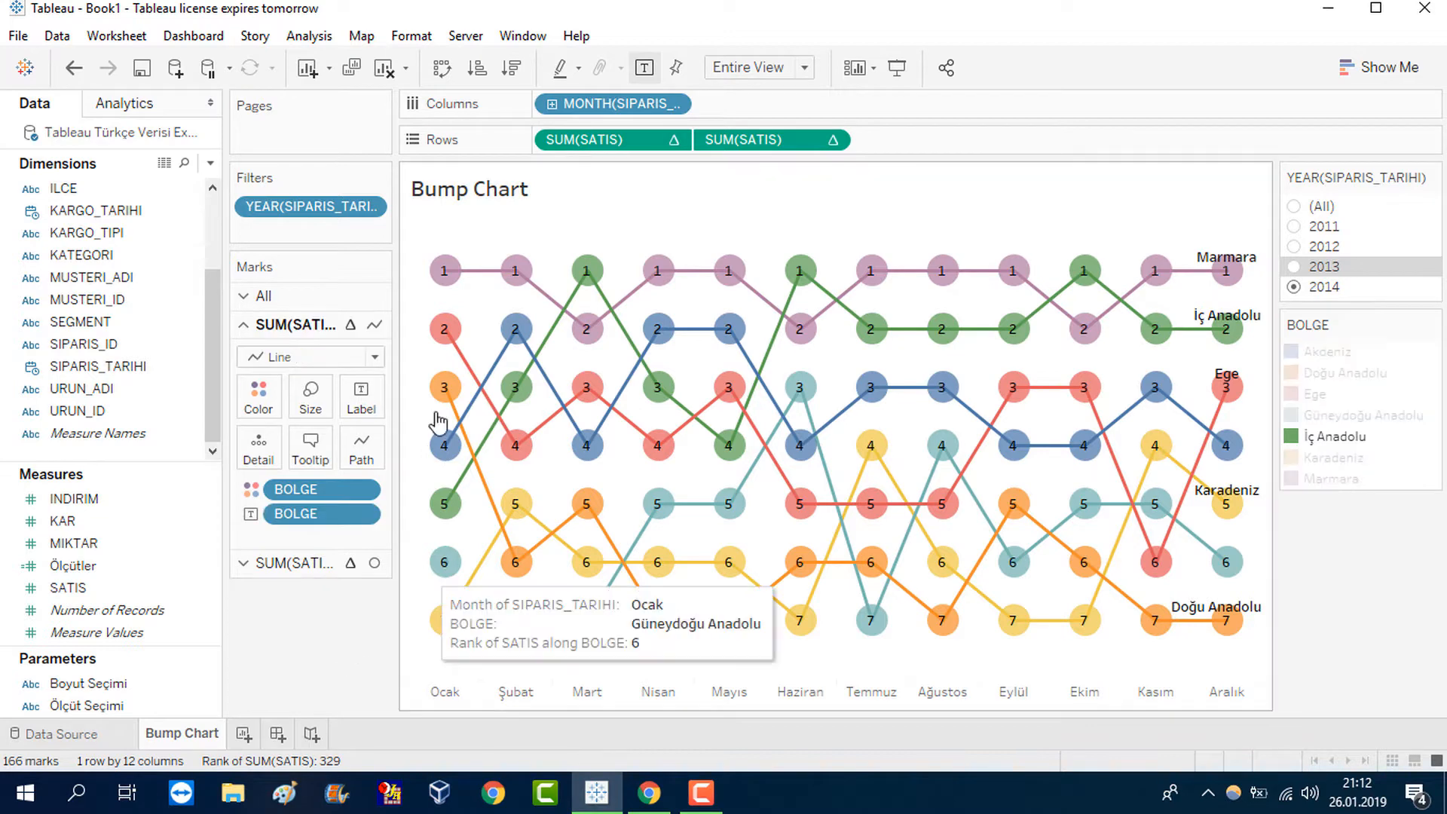
left_click(362, 400)
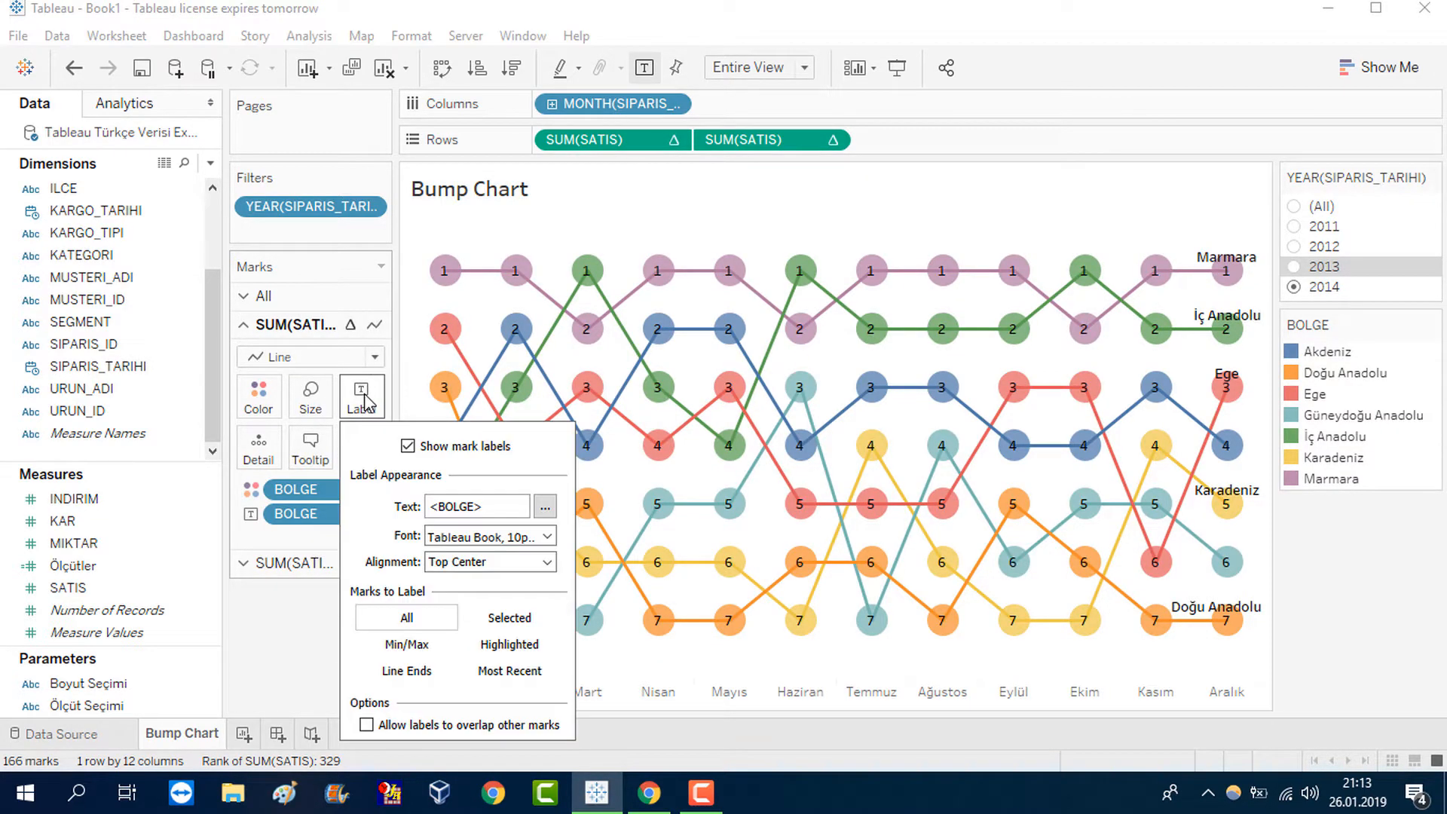
left_click(468, 728)
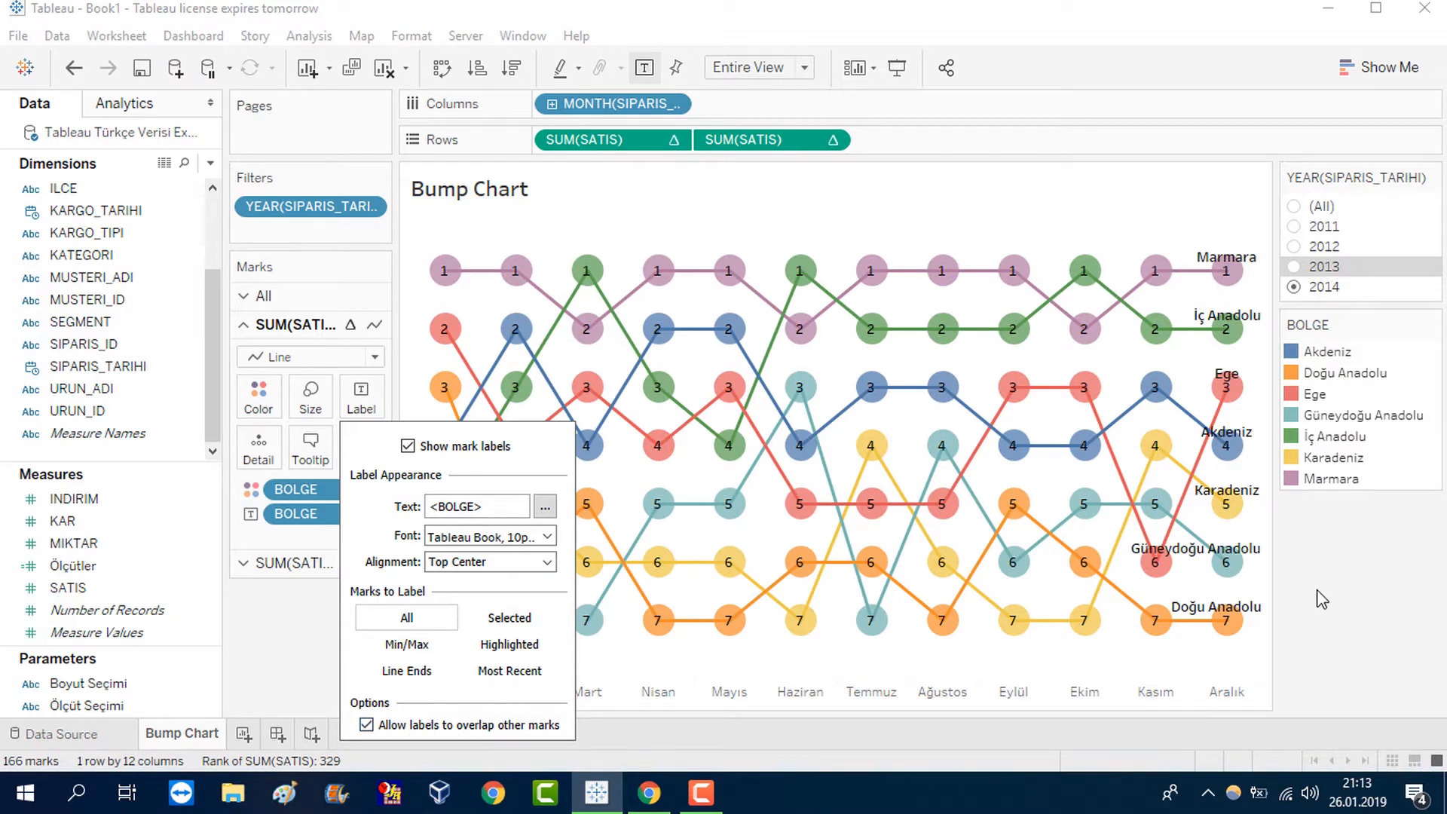
left_click(1355, 570)
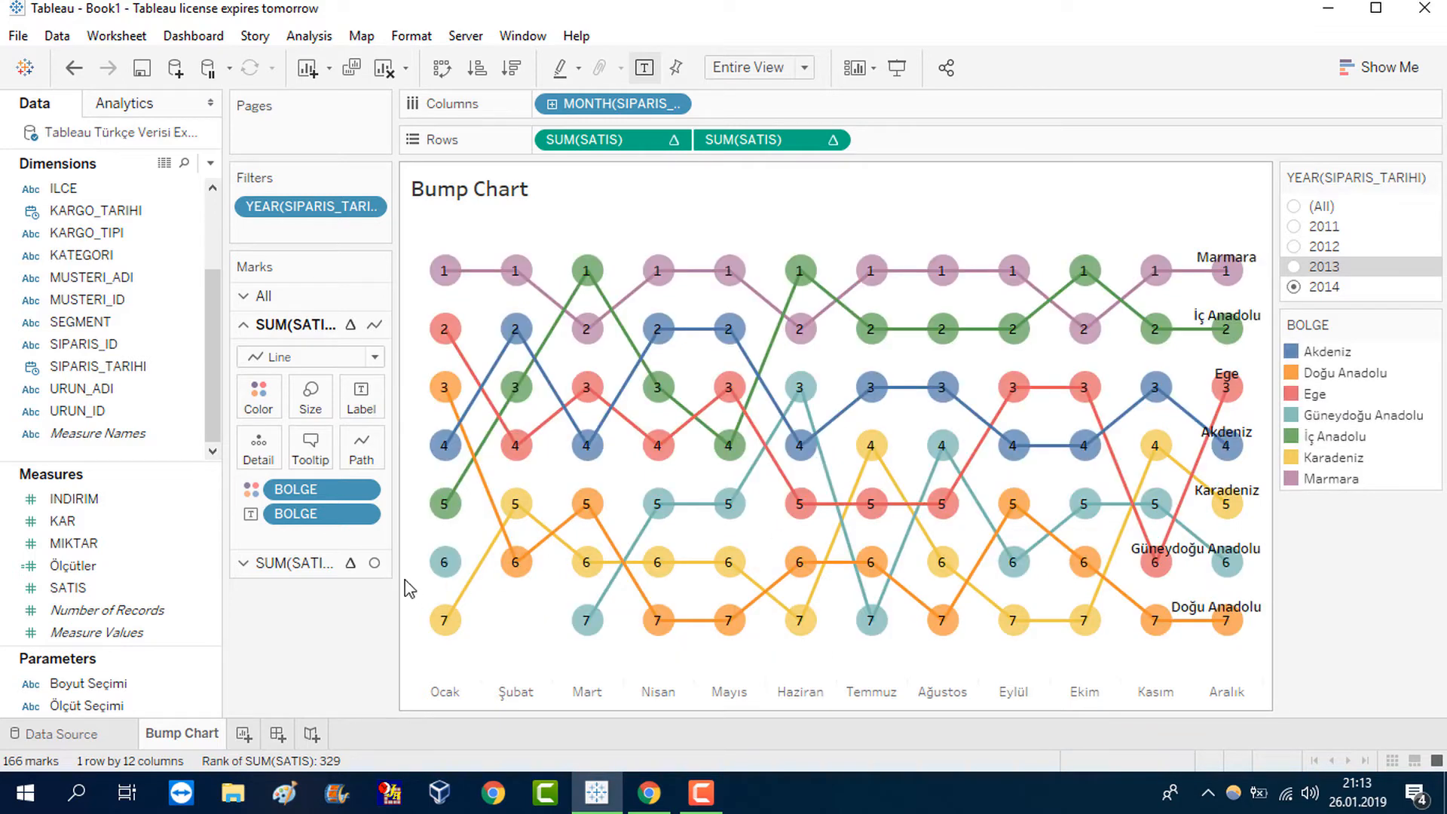
Step: In the tooltip for all marks, reduce the month line to its field followed by a comma and rename the BOLGE caption to "Bölge"
left_click(260, 296)
left_click(309, 420)
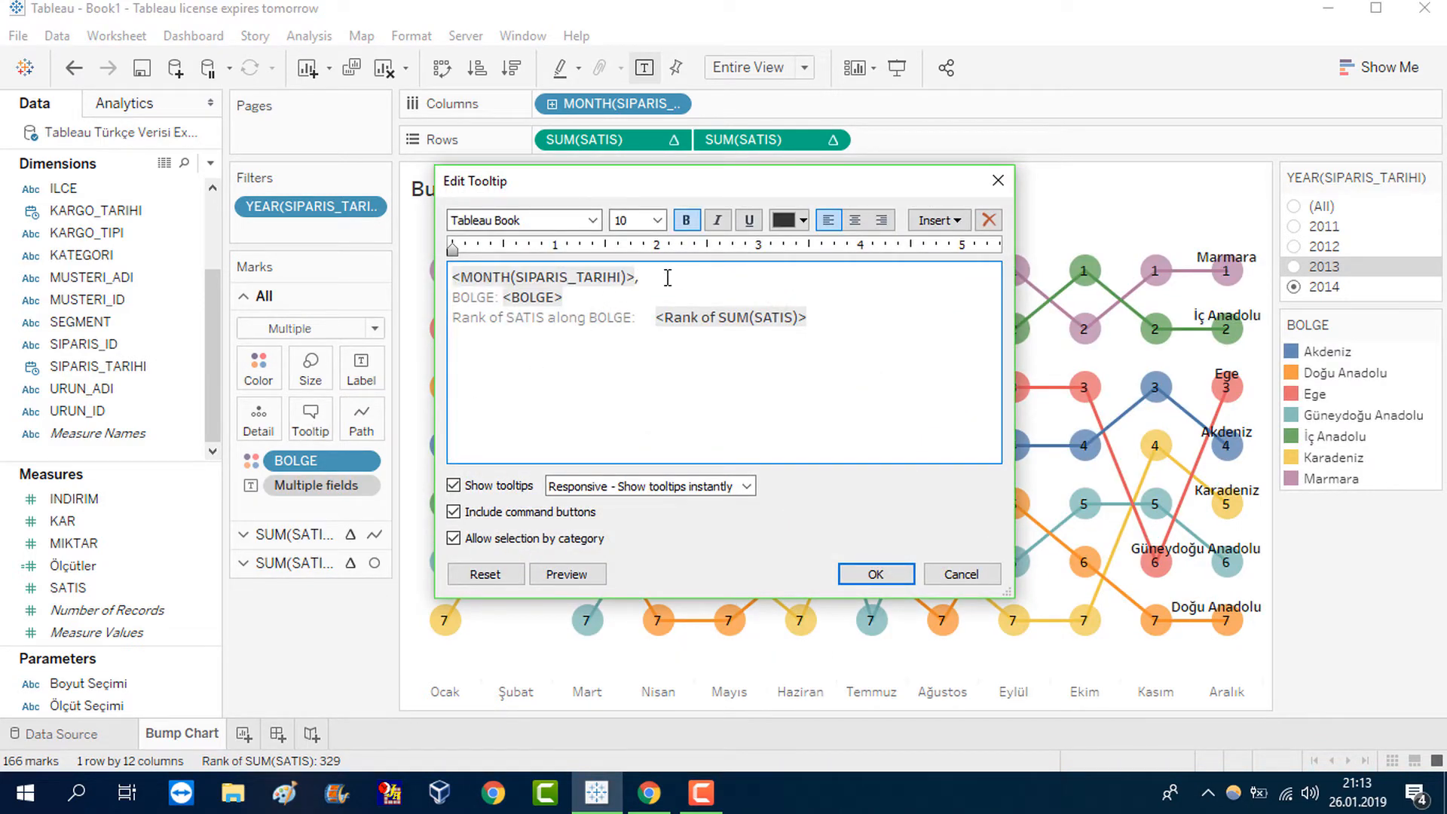
left_click(525, 294)
key("BackSpace")
key("BackSpace")
key("BackSpace")
key("BackSpace")
key("BackSpace")
type("ölge")
Step: Replace the tooltip caption "Rank of SATIS along BOLGE" with "Satış Sıralaması" and apply the tooltip edits
left_click(632, 317)
key("shift+End")
key("shift+Home")
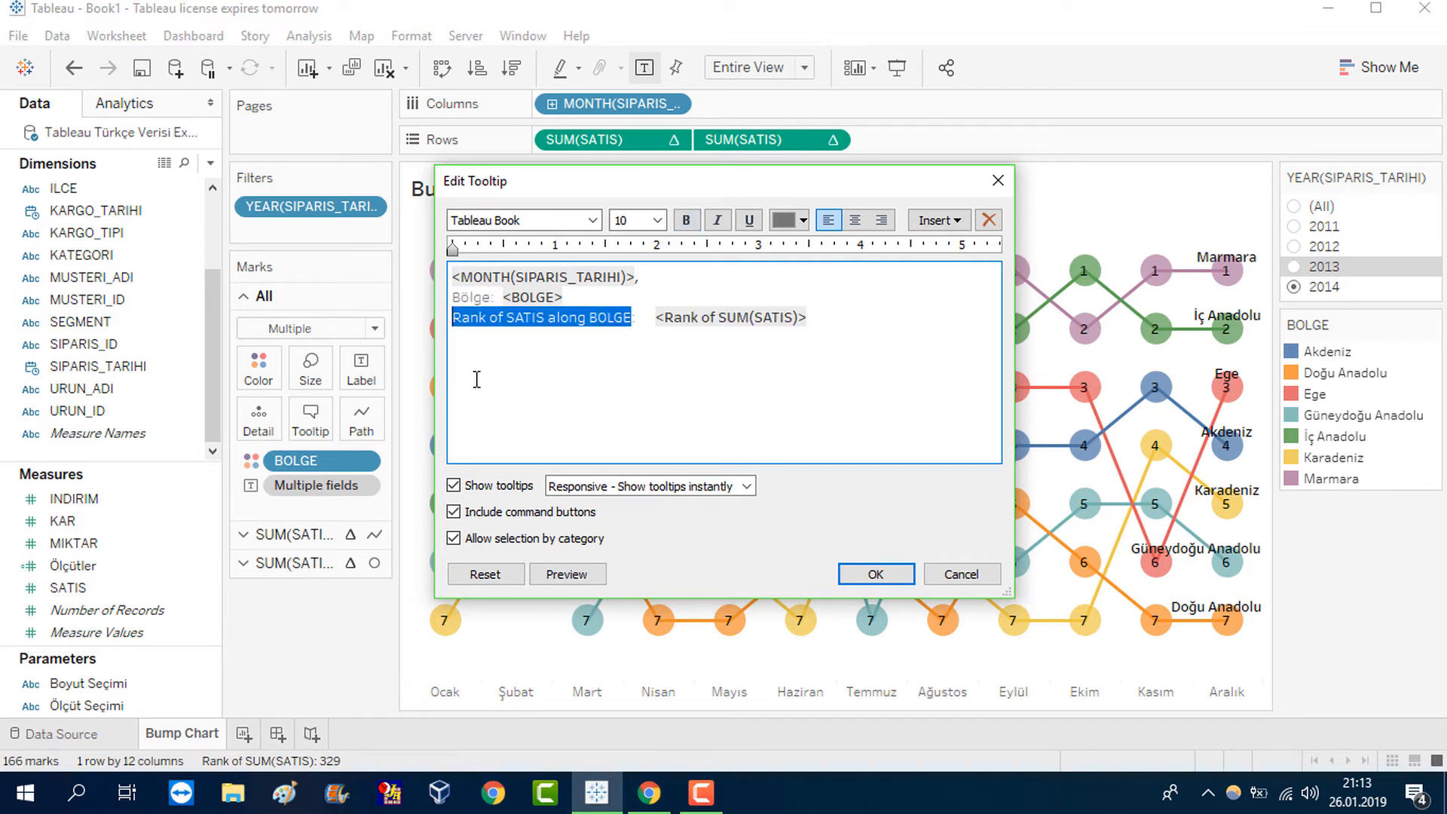
type("Satı")
type("ş Sıralaması:")
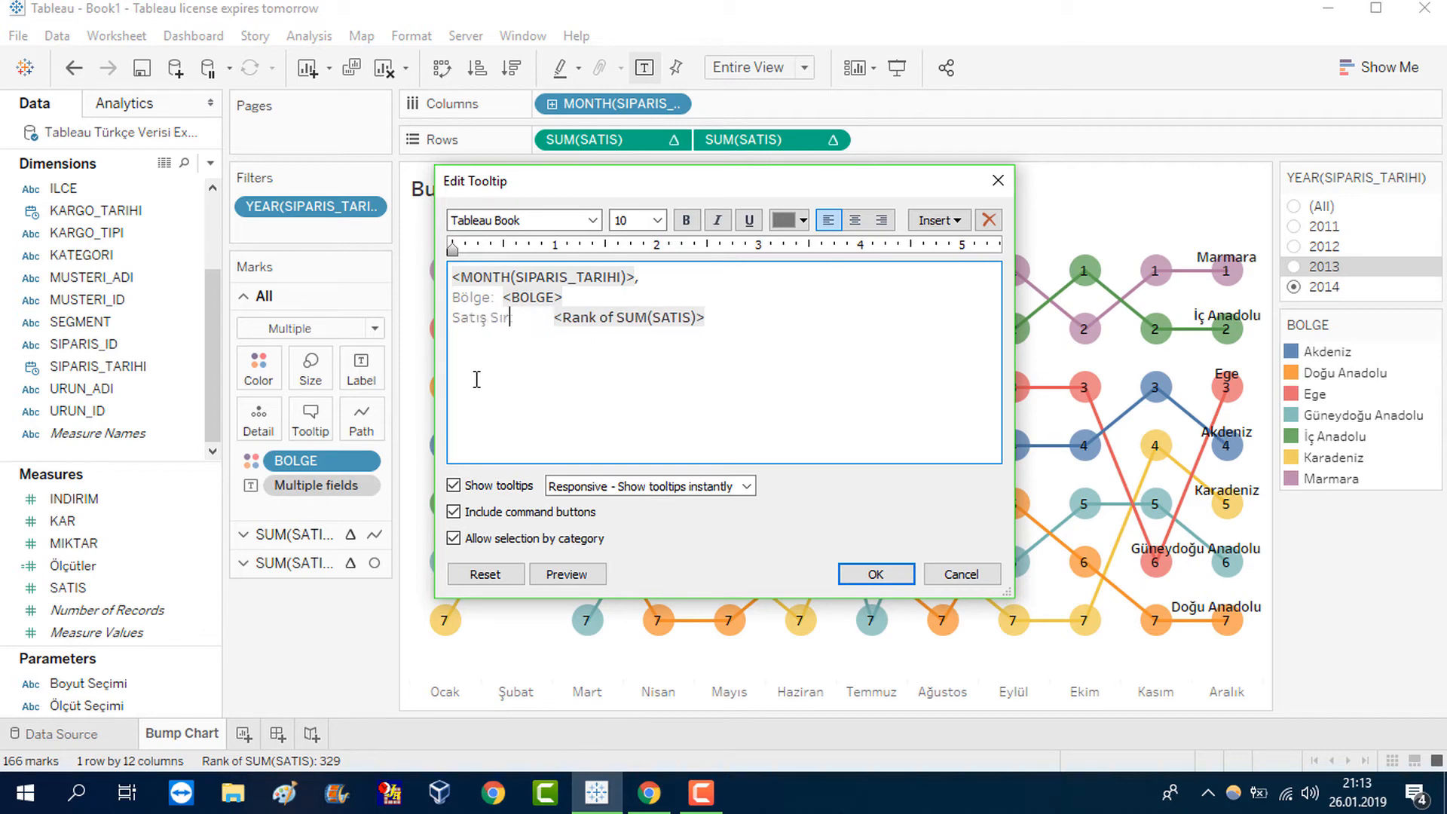
left_click(876, 575)
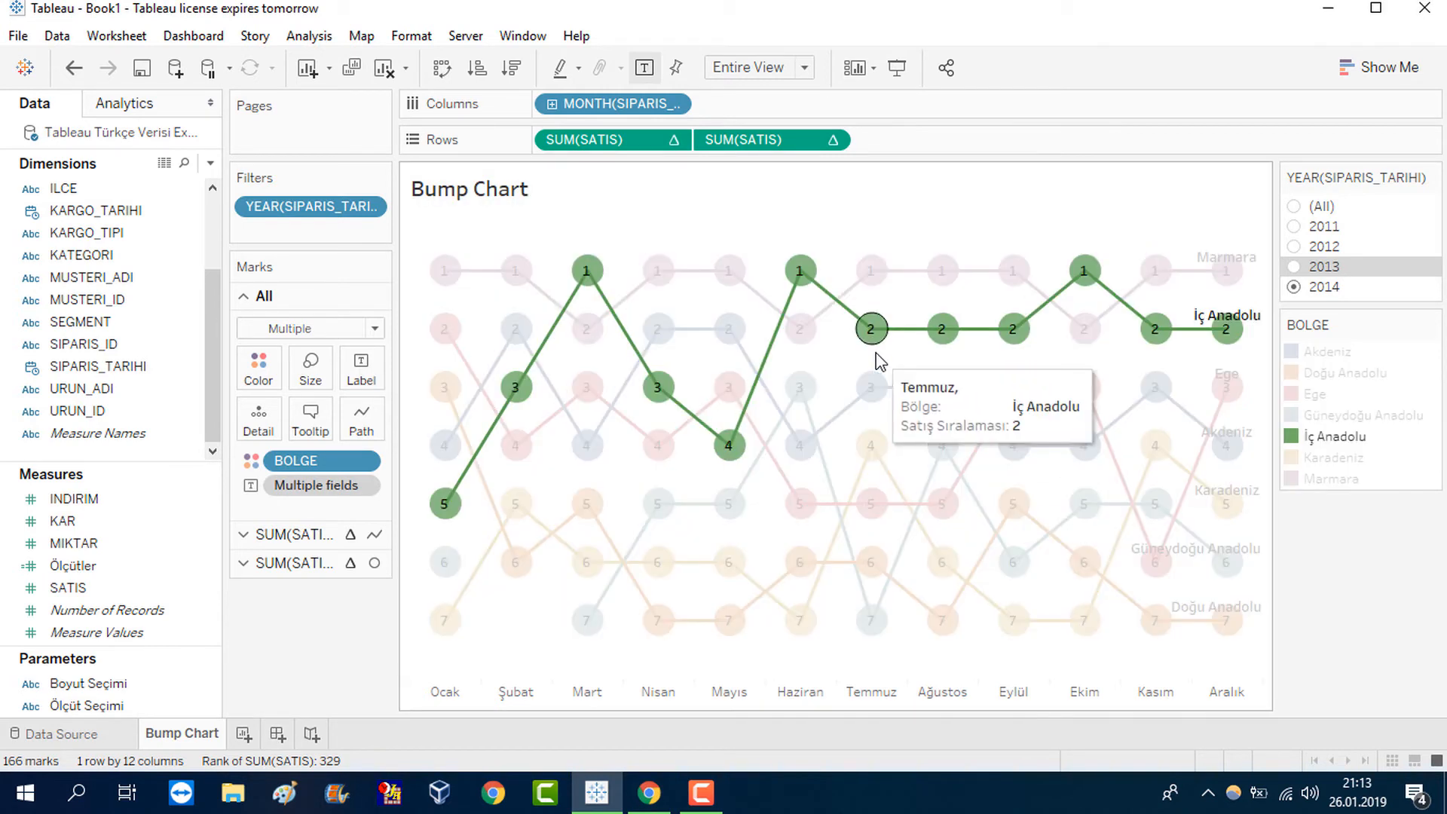